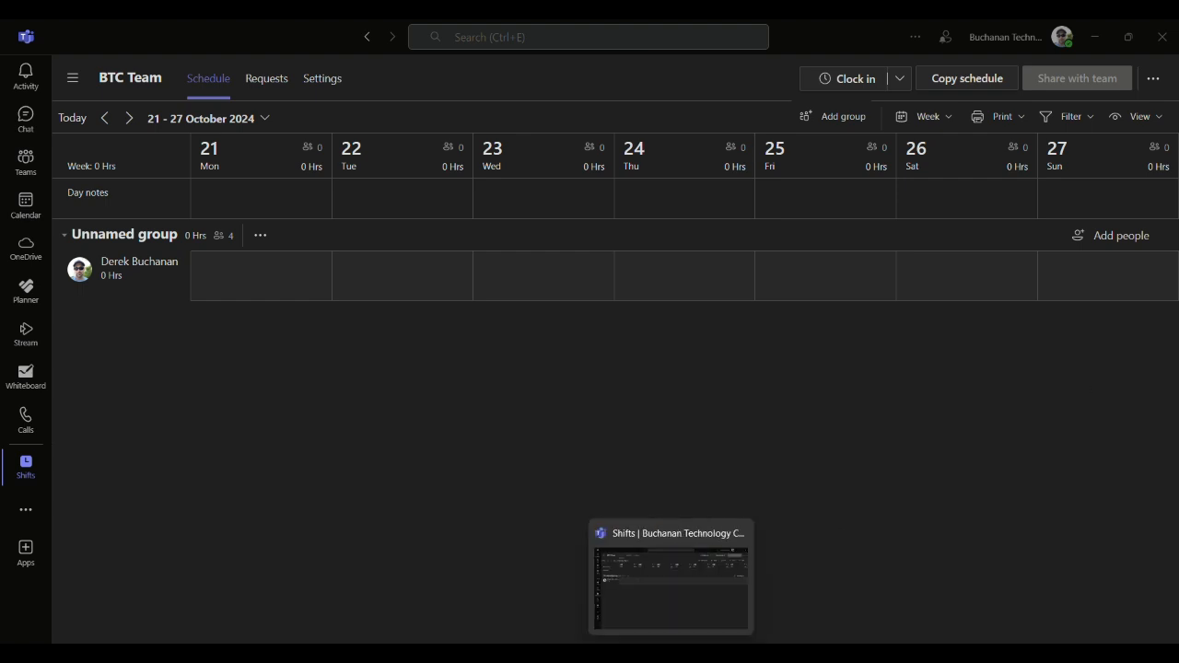
- Find the Shifts app by searching for "Shift", open it, and select the BTC Team schedule
{"action": "left_click", "coordinate": [28, 511]}
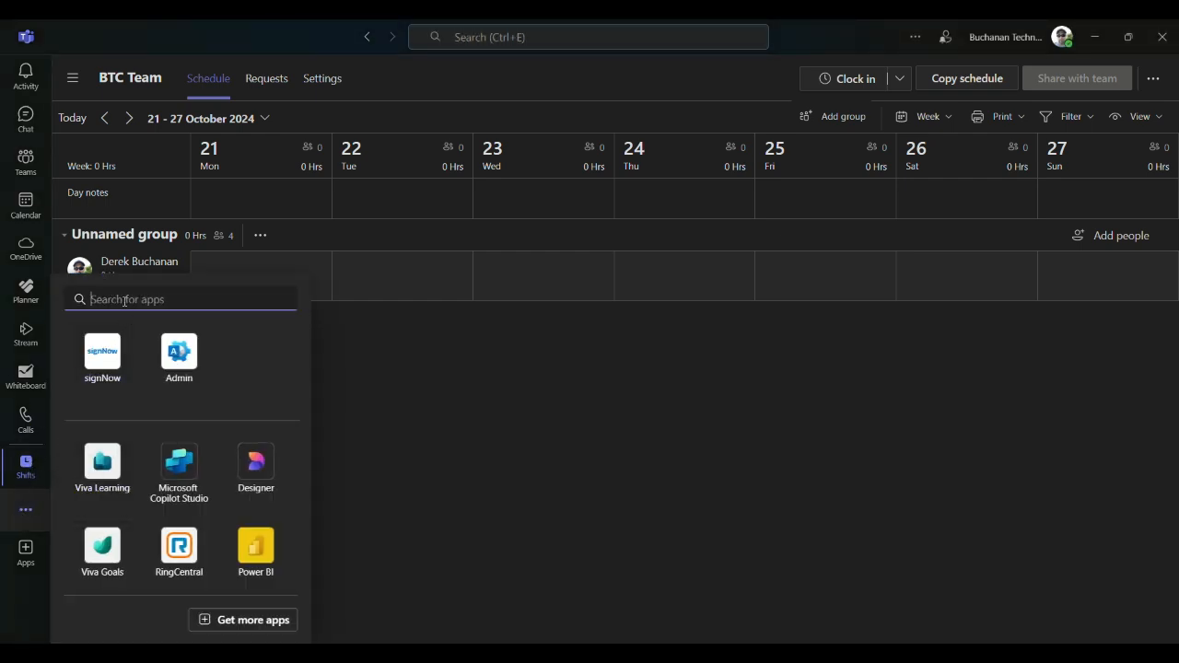
{"action": "type", "text": "Shift"}
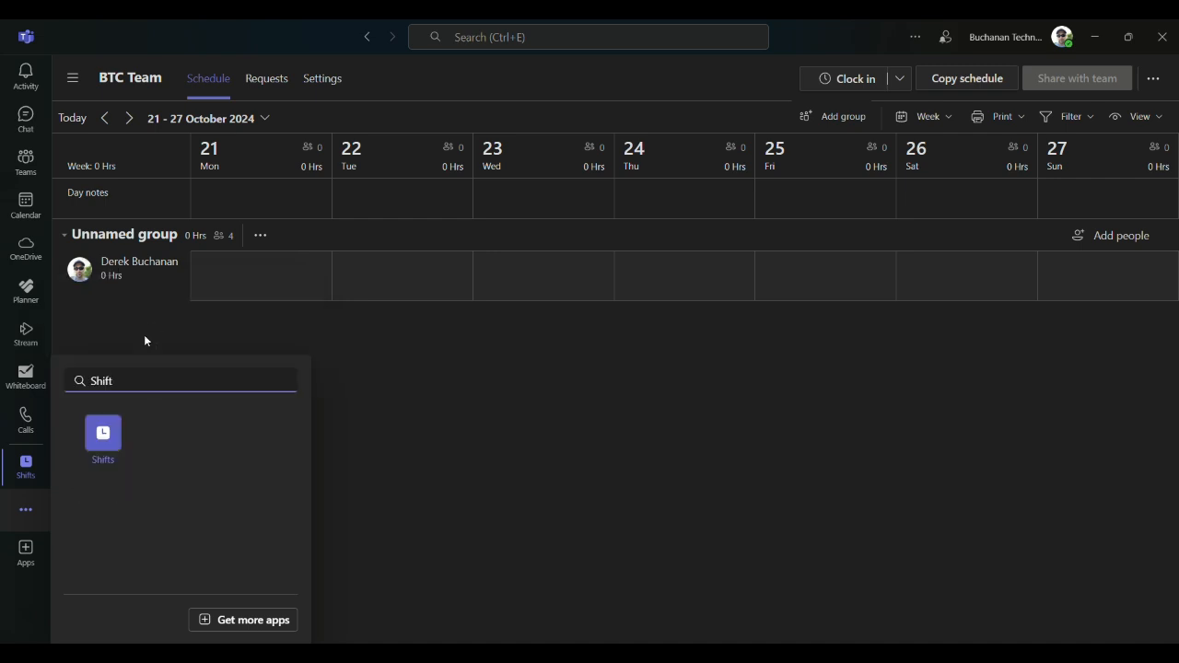
{"action": "left_click", "coordinate": [104, 448]}
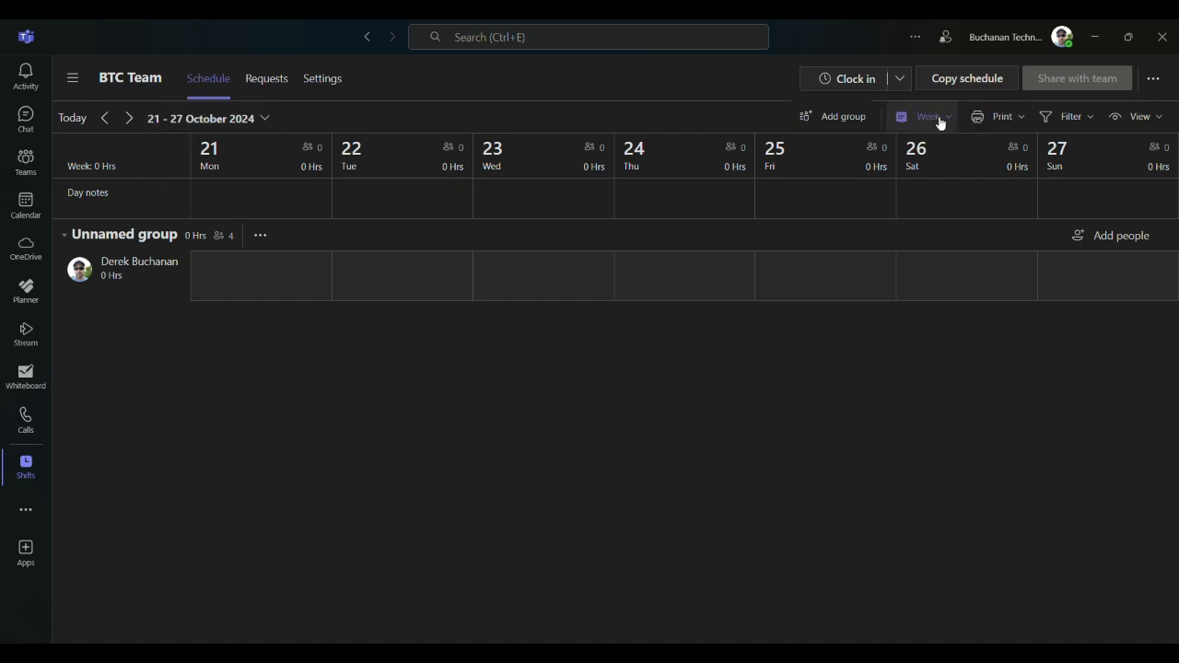
{"action": "left_click", "coordinate": [70, 80]}
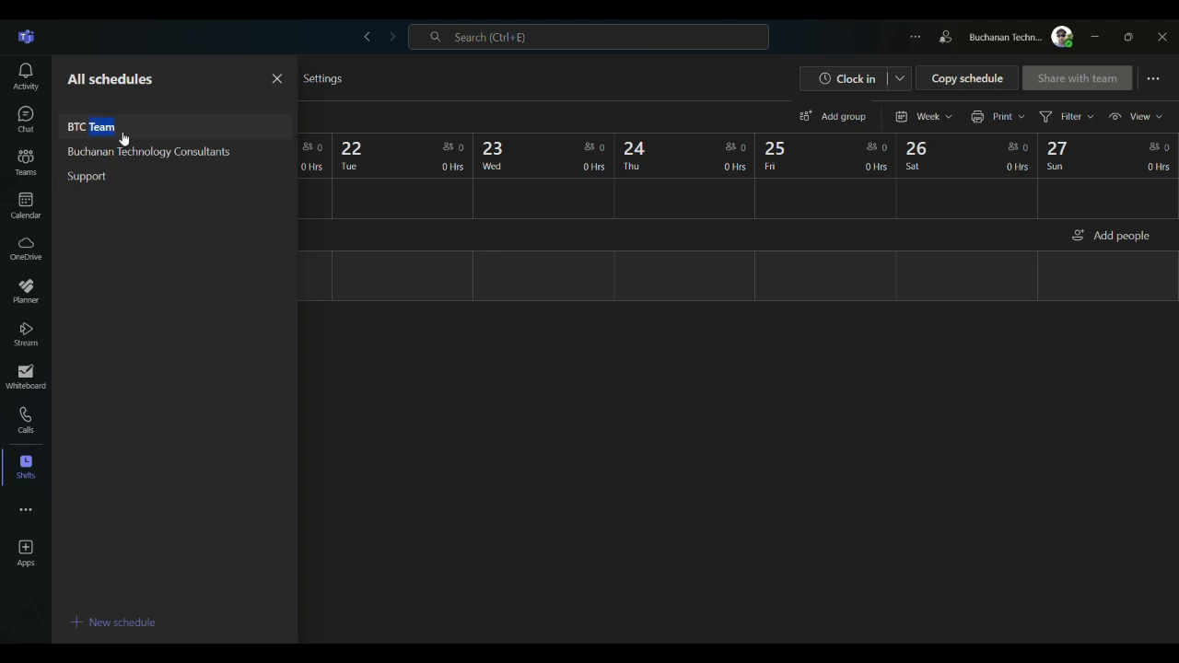
{"action": "left_click", "coordinate": [121, 132]}
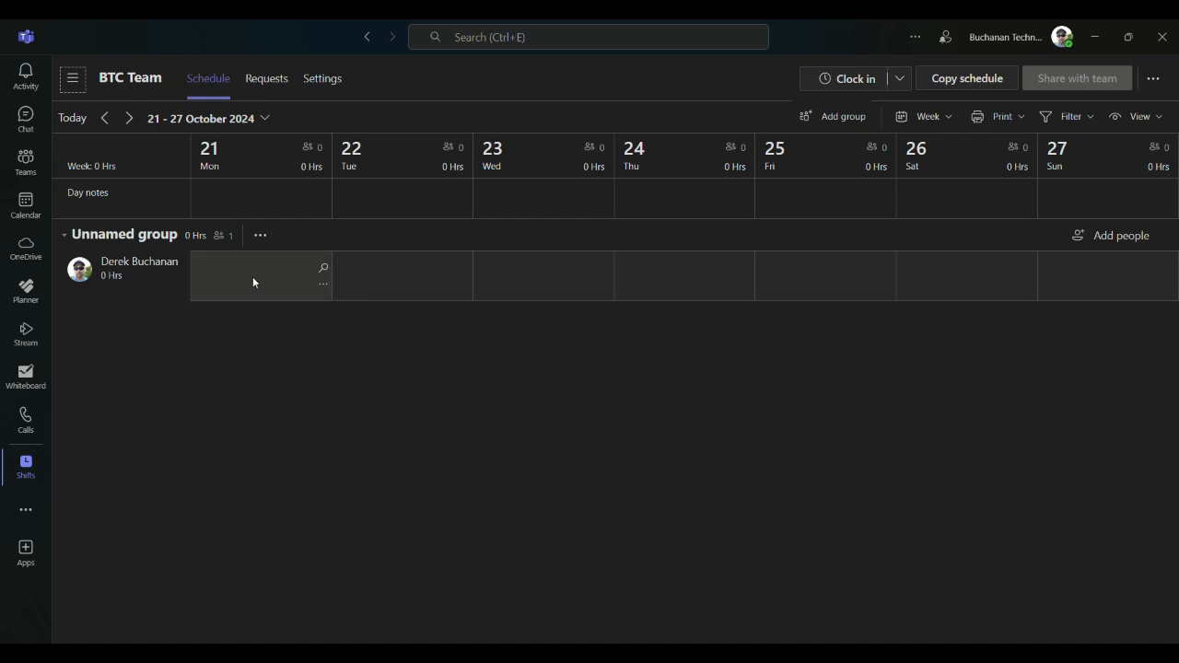
- Add the first suggested team member to the unnamed group of the BTC Team schedule
{"action": "left_click", "coordinate": [1105, 237]}
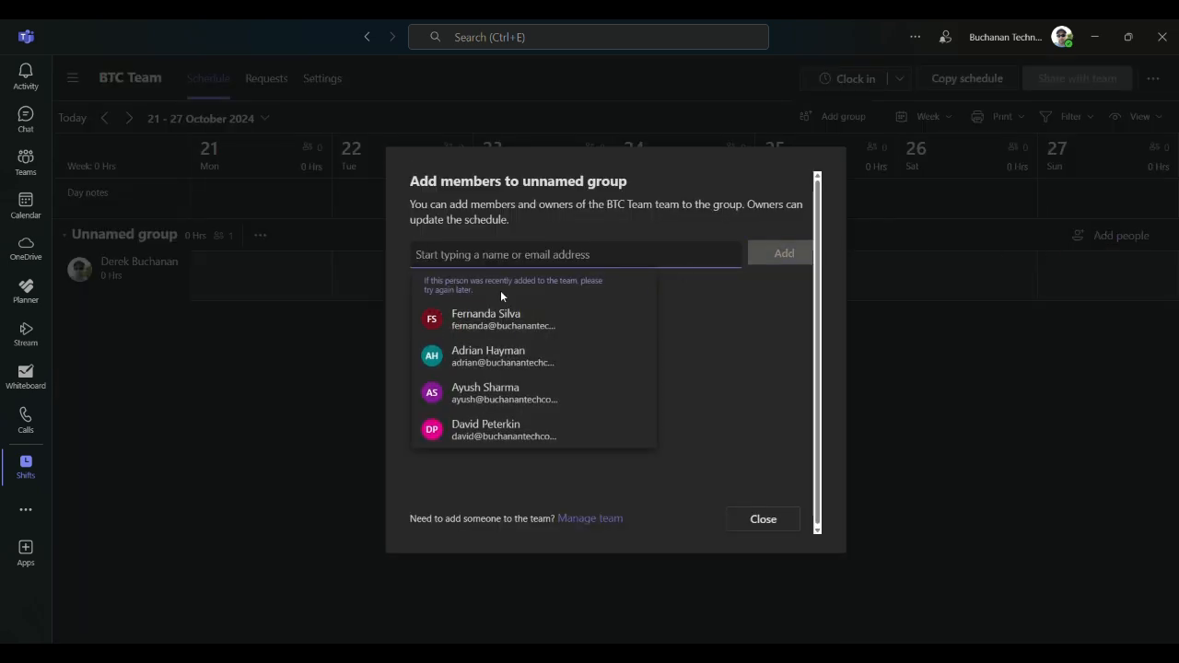
{"action": "left_click", "coordinate": [485, 325]}
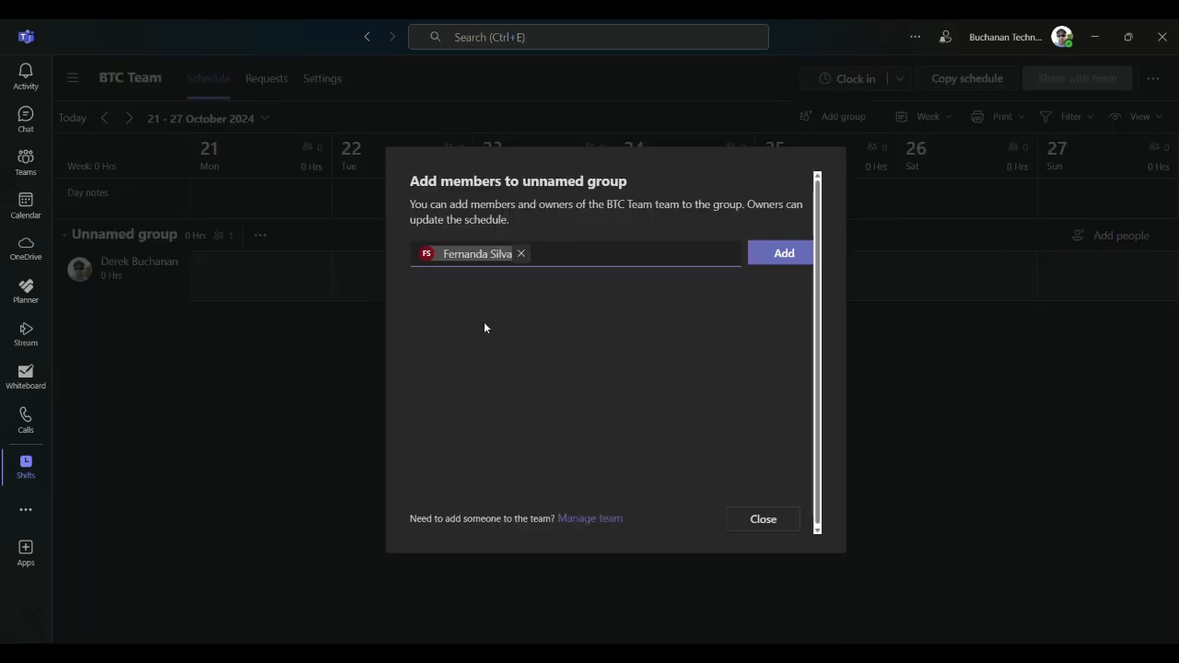
{"action": "left_click", "coordinate": [757, 253]}
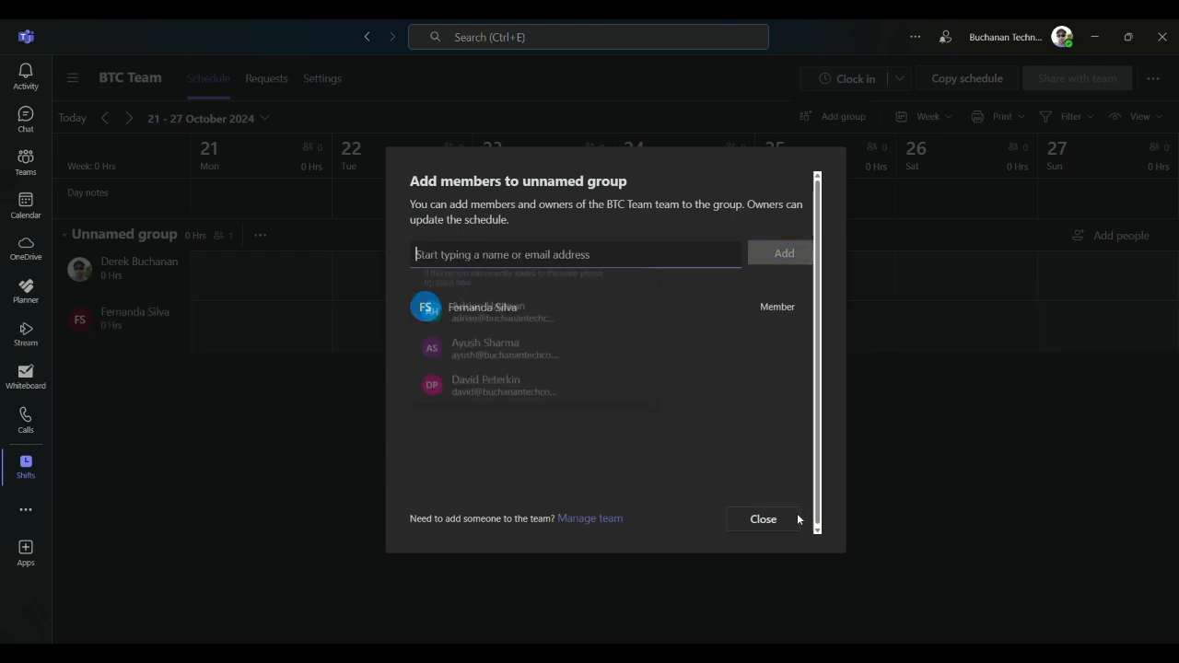
{"action": "left_click", "coordinate": [761, 520]}
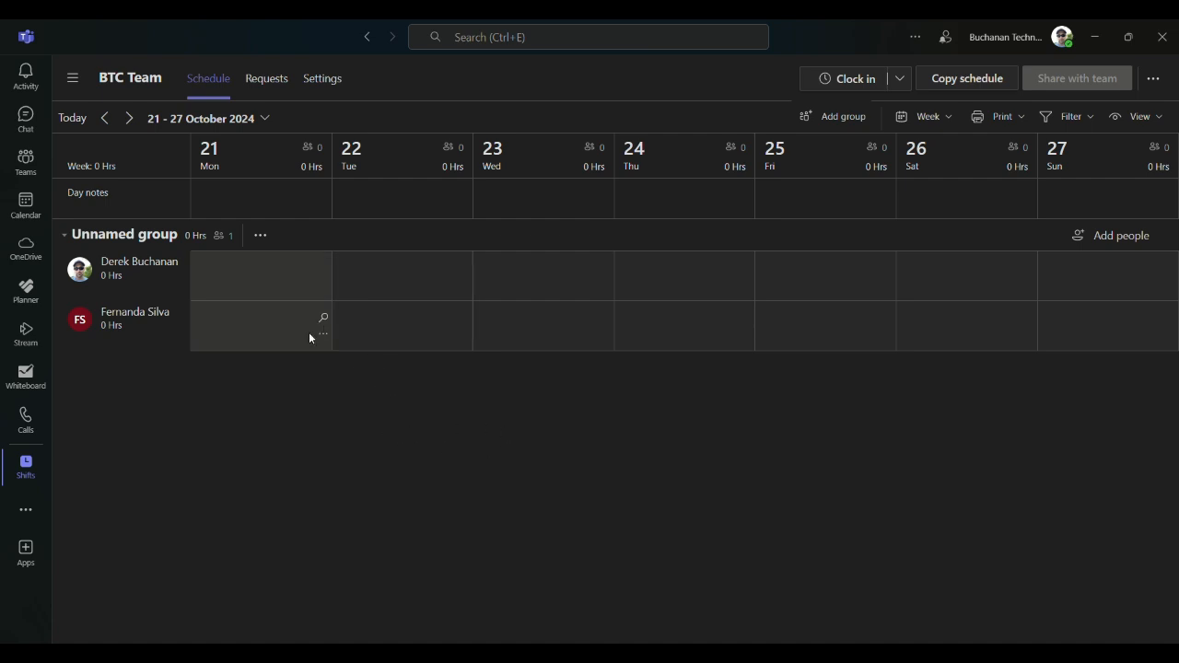
- Go back to the schedule week of 7 - 13 October 2024
{"action": "left_click", "coordinate": [232, 293]}
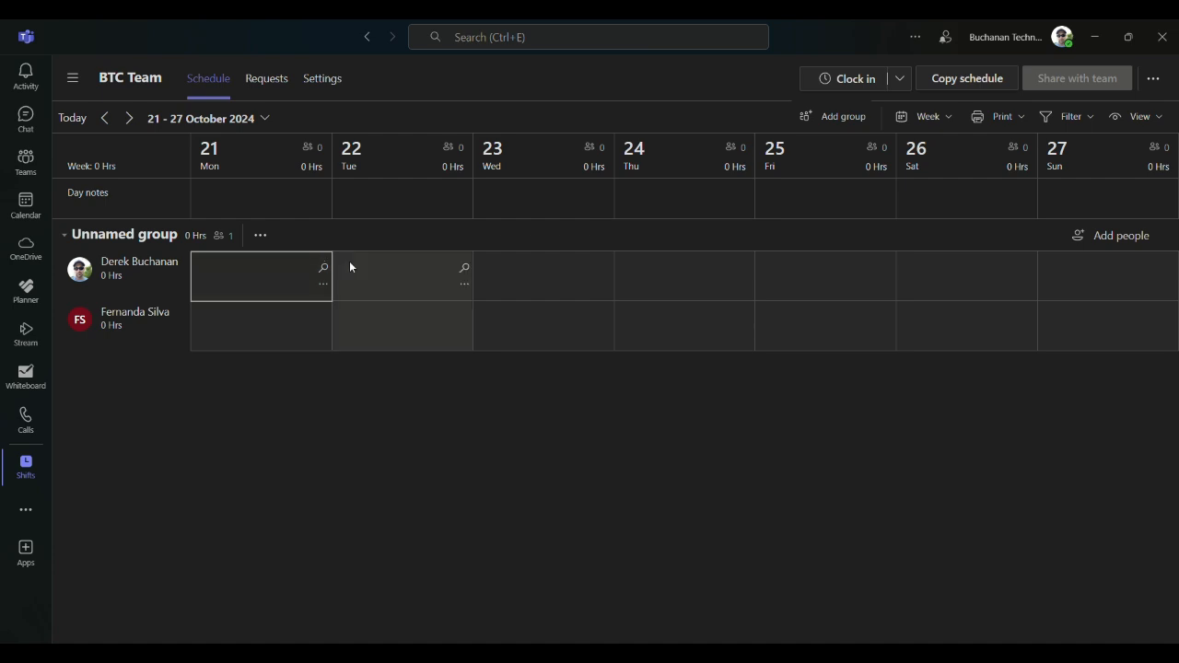
{"action": "left_click", "coordinate": [104, 119]}
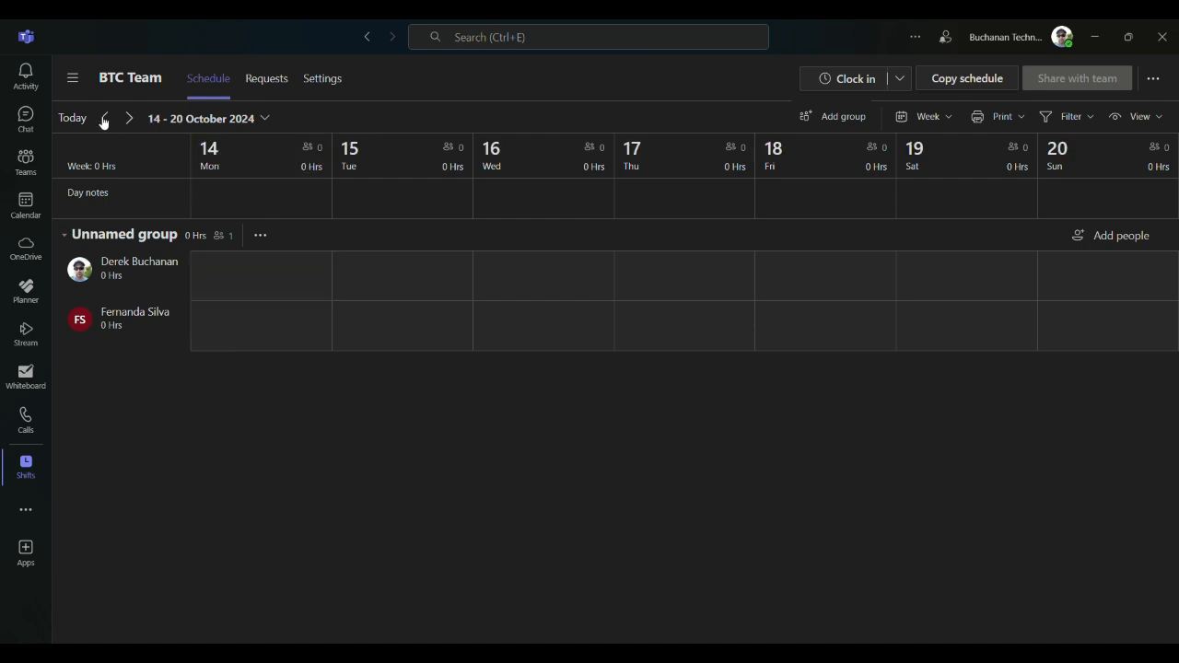
{"action": "left_click", "coordinate": [104, 119]}
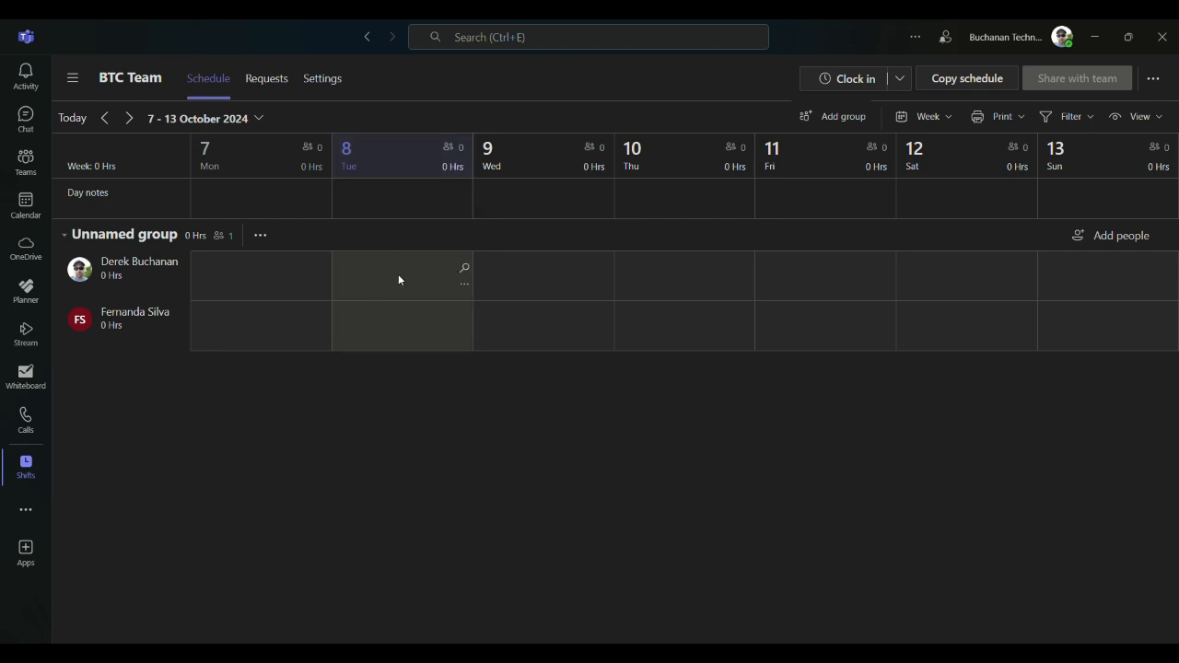
- Assign the existing 8:00-14:00 shift to the first listed person on Wednesday 9 October
{"action": "left_click", "coordinate": [530, 272]}
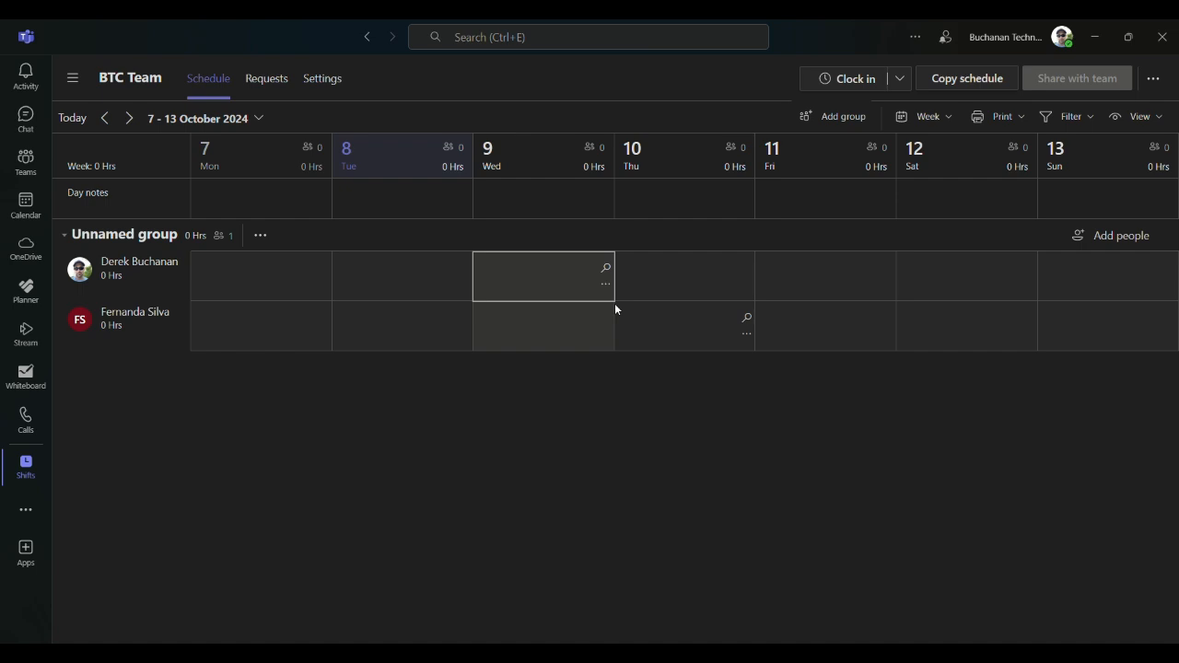
{"action": "type", "text": "8"}
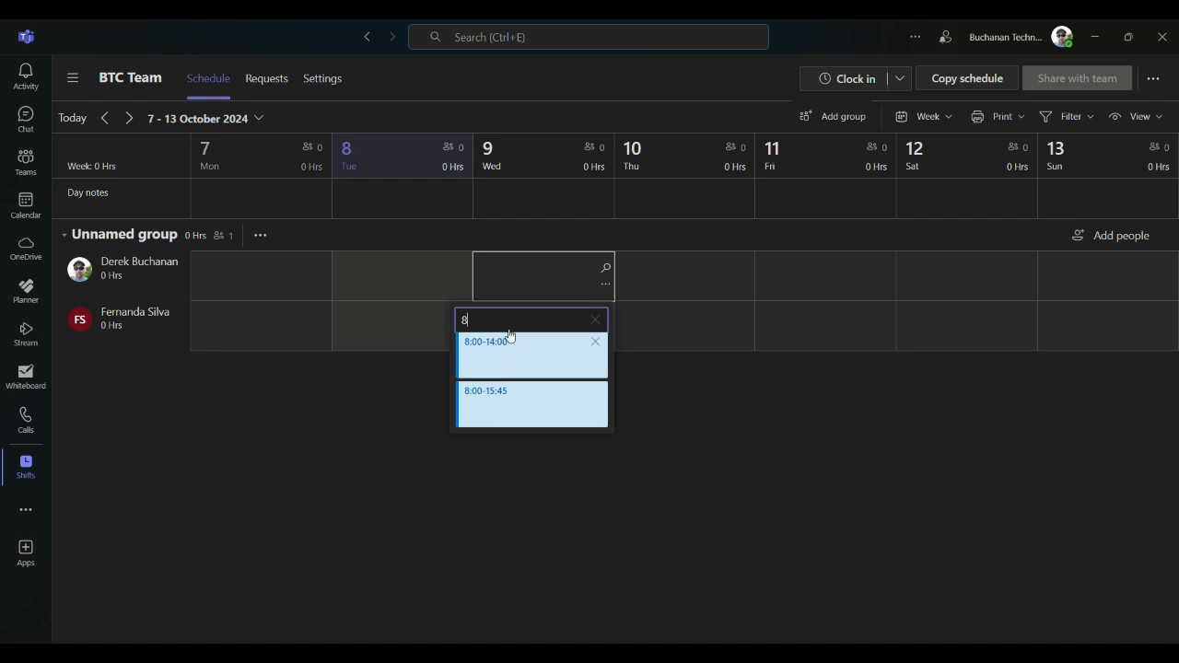
{"action": "type", "text": "AM"}
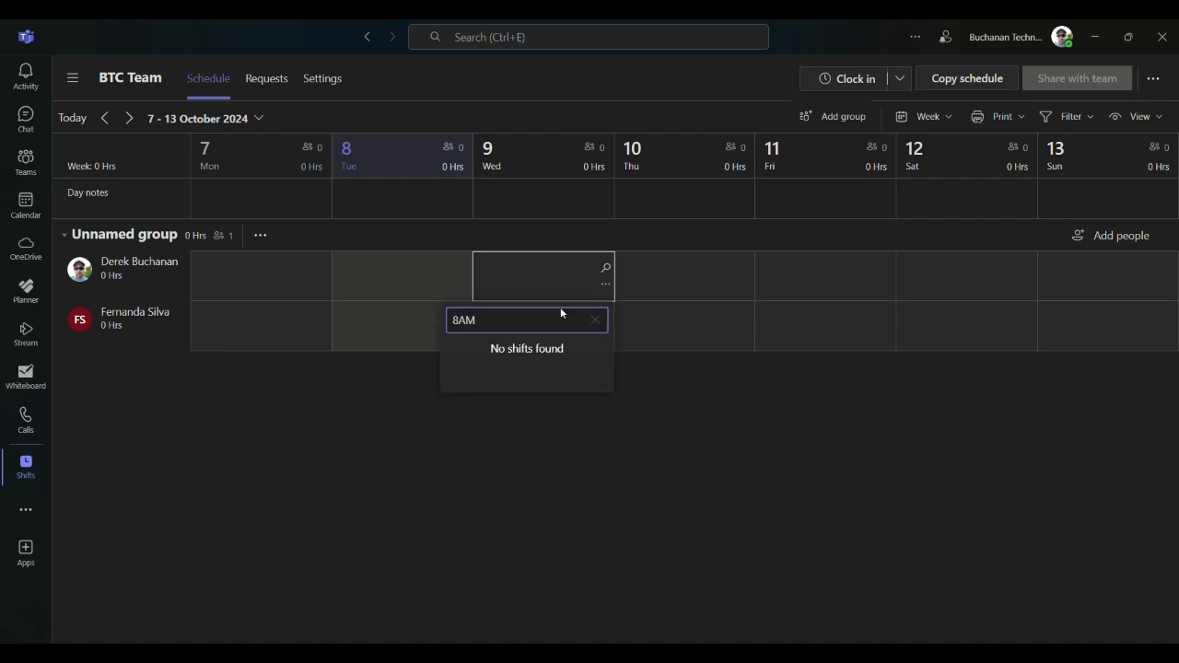
{"action": "key", "text": "BackSpace"}
{"action": "key", "text": "BackSpace"}
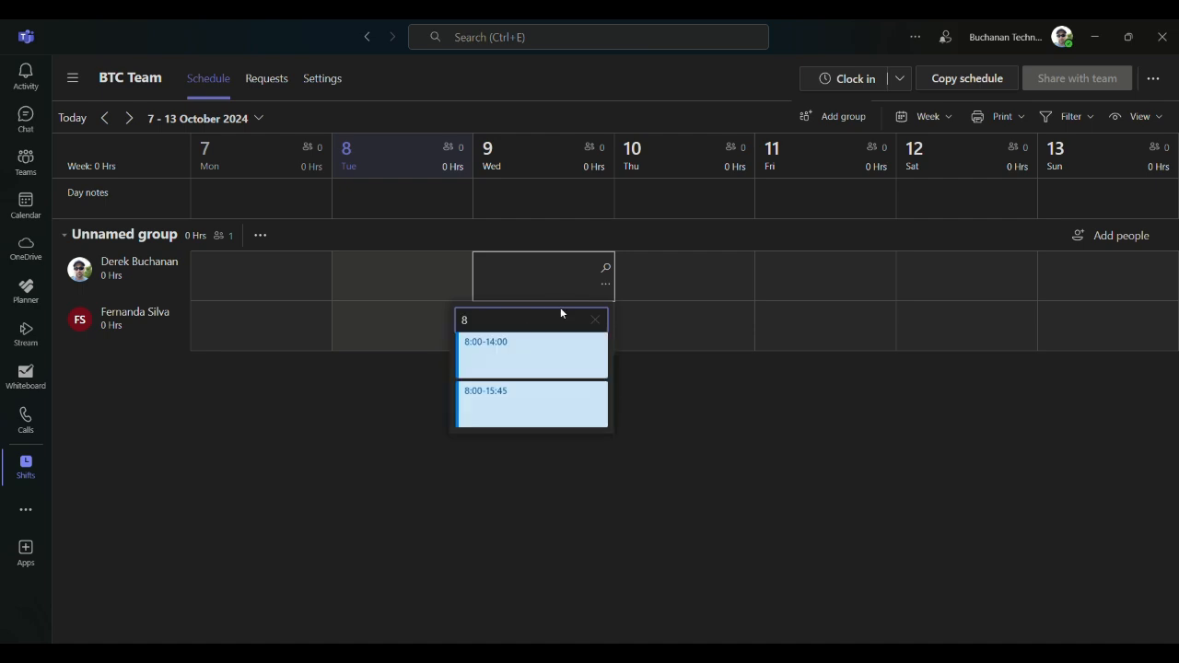
{"action": "left_click", "coordinate": [519, 361]}
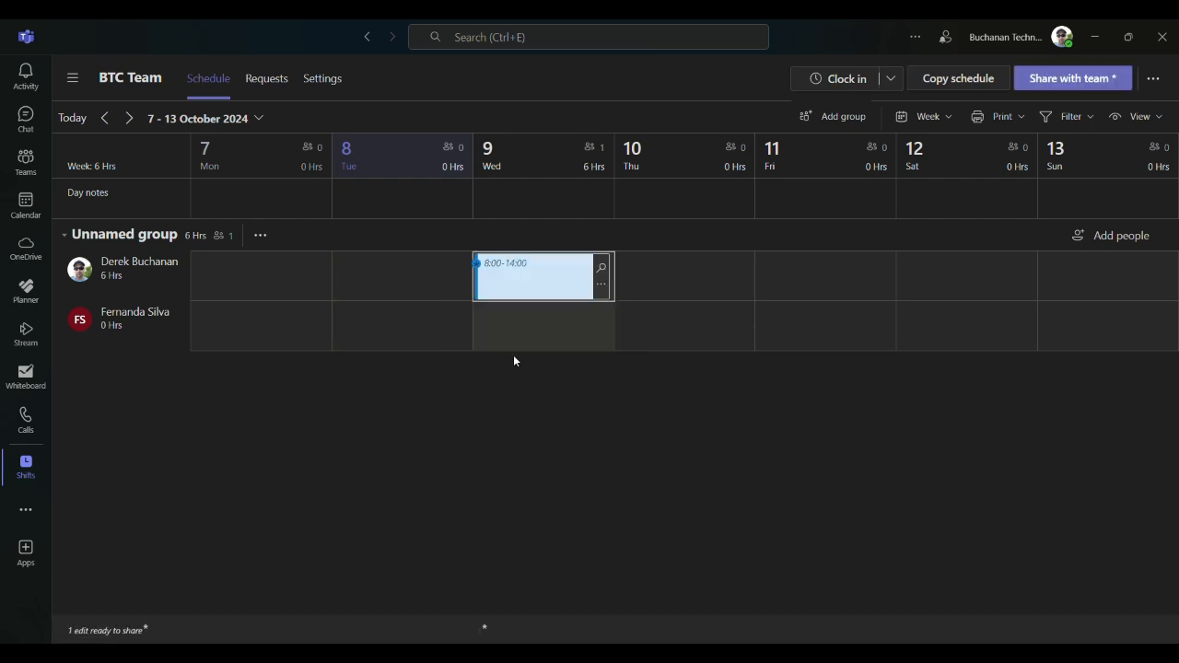
{"action": "left_click", "coordinate": [695, 279]}
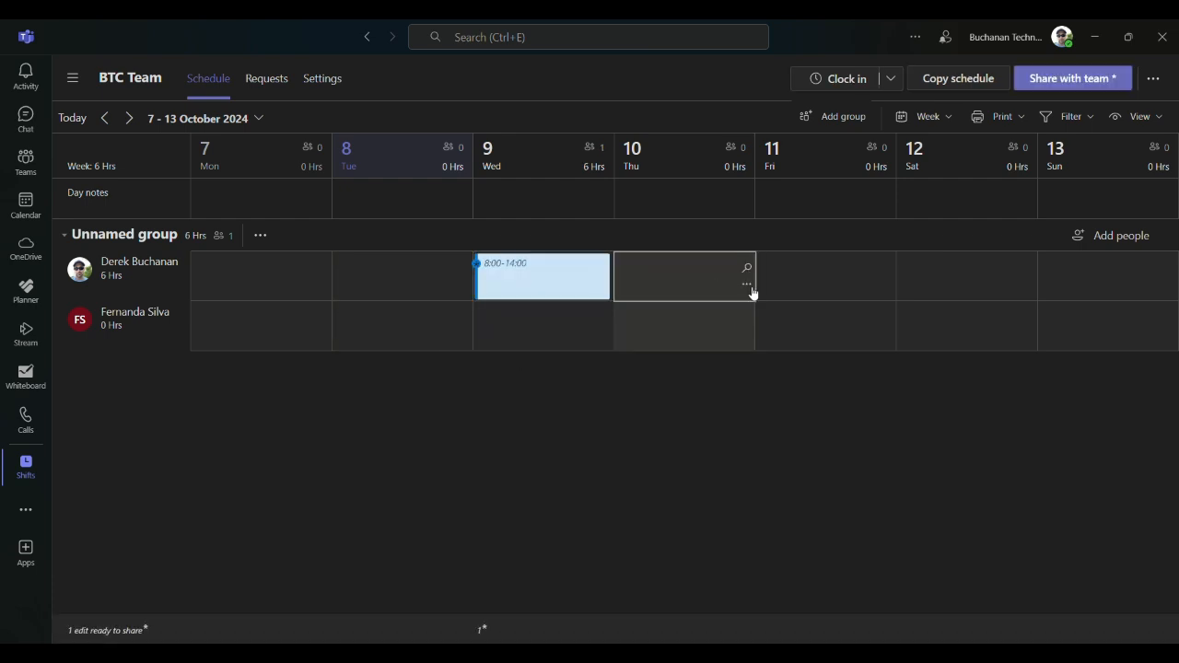
{"action": "type", "text": "8"}
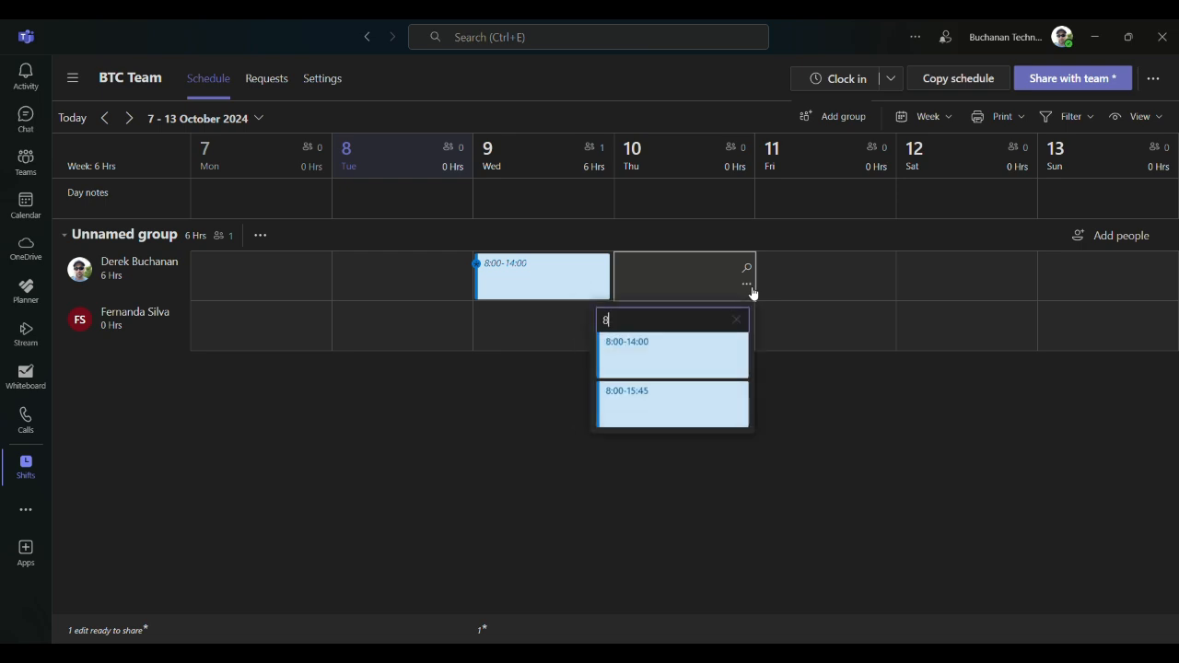
{"action": "type", "text": ":00 - 17:00"}
{"action": "key", "text": "Escape"}
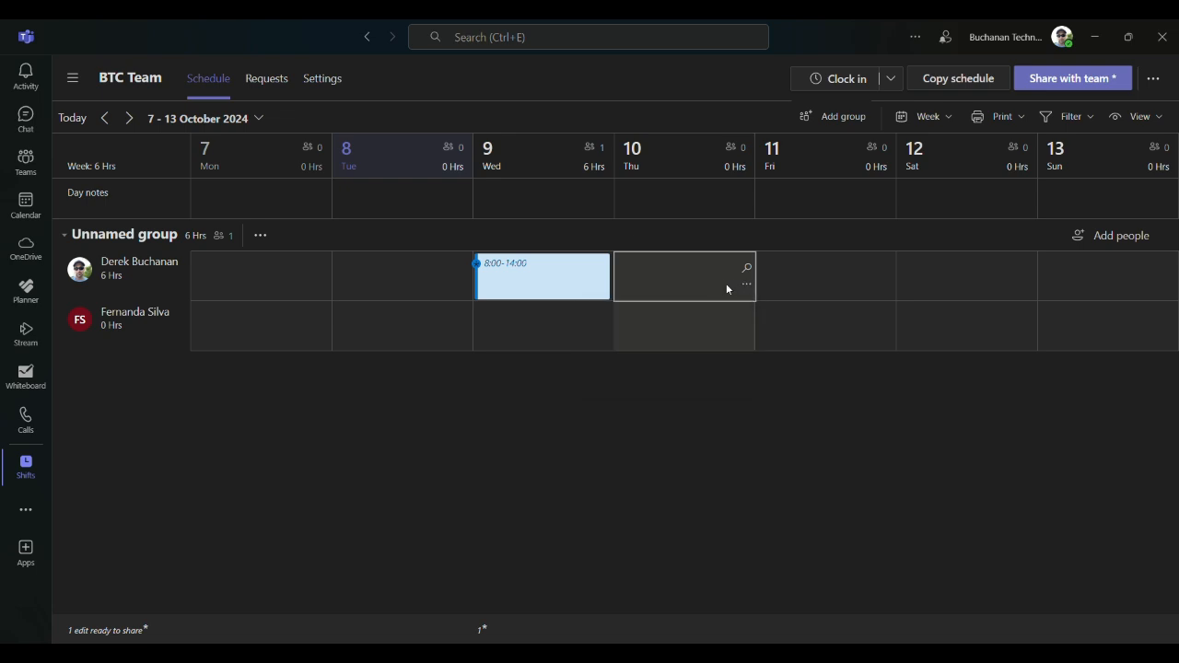
- Start a new shift for the first listed person on Thursday 10 October and set its end time to 17:00
{"action": "left_click", "coordinate": [746, 285]}
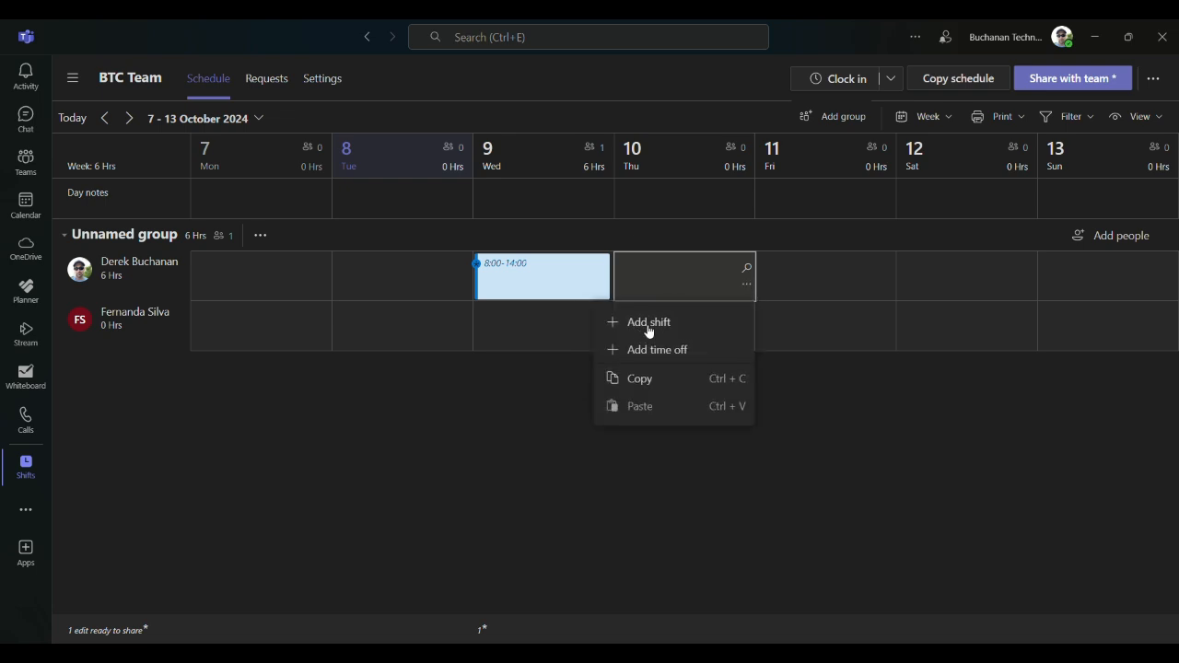
{"action": "left_click", "coordinate": [648, 322]}
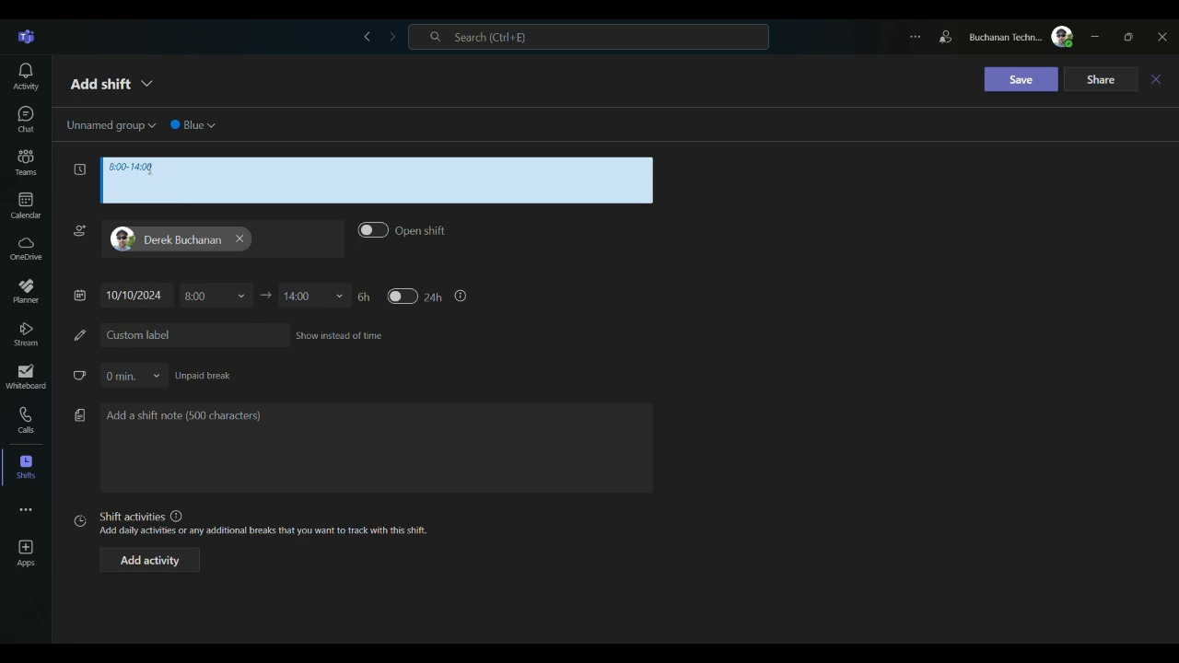
{"action": "left_click", "coordinate": [310, 297]}
{"action": "type", "text": "17:00"}
{"action": "left_click", "coordinate": [153, 458]}
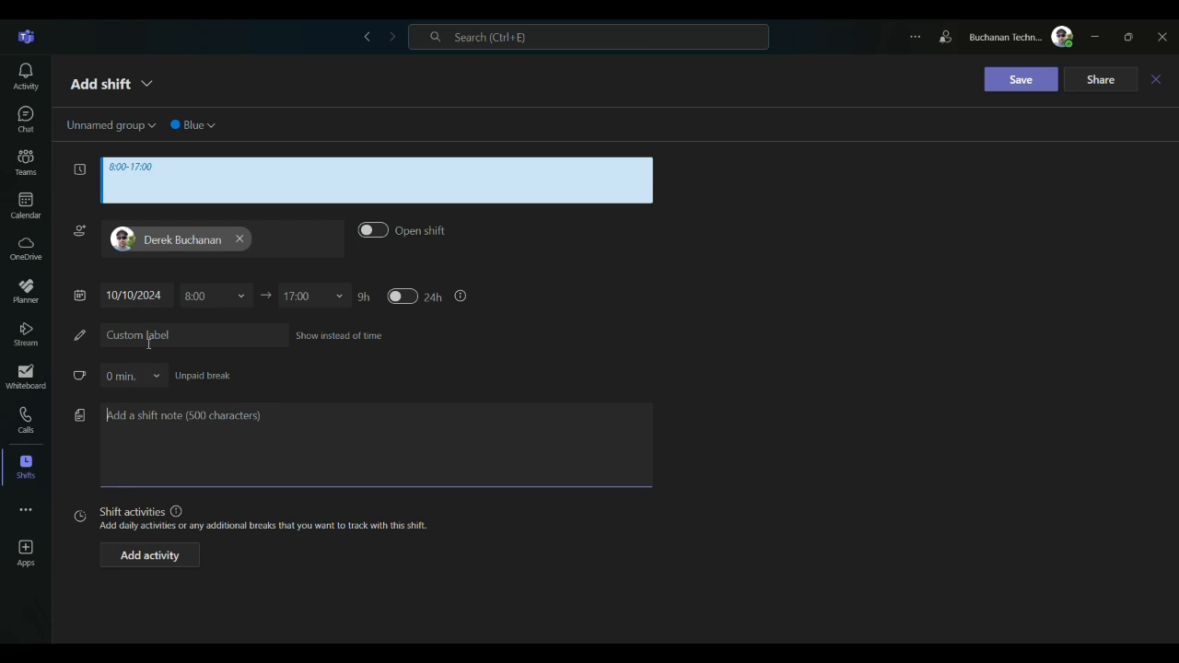
- Give the new shift a 15 min. unpaid break and save it
{"action": "left_click", "coordinate": [157, 383]}
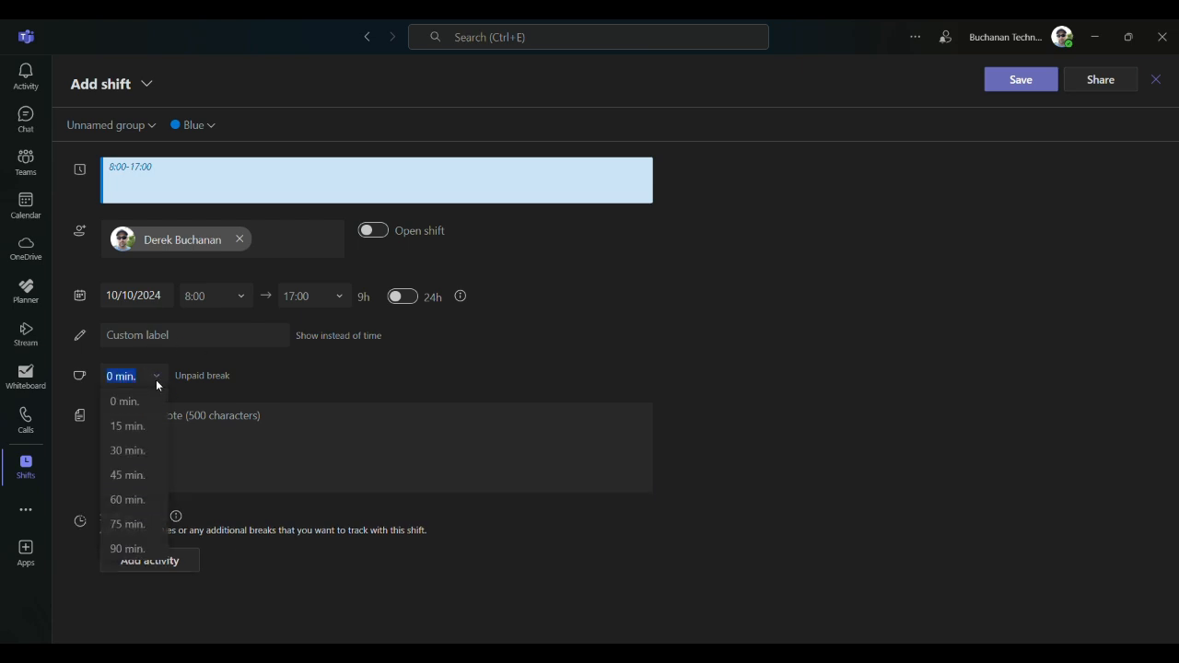
{"action": "left_click", "coordinate": [142, 428]}
{"action": "left_click", "coordinate": [230, 426]}
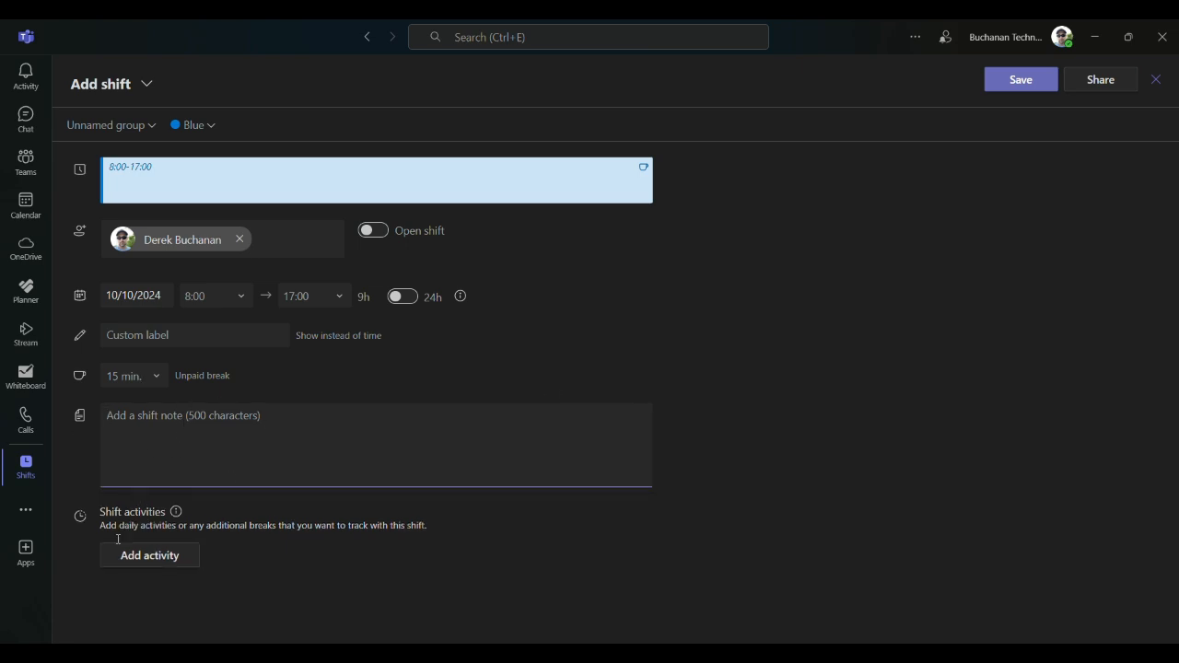
{"action": "left_click_drag", "start_coordinate": [170, 515], "coordinate": [108, 509]}
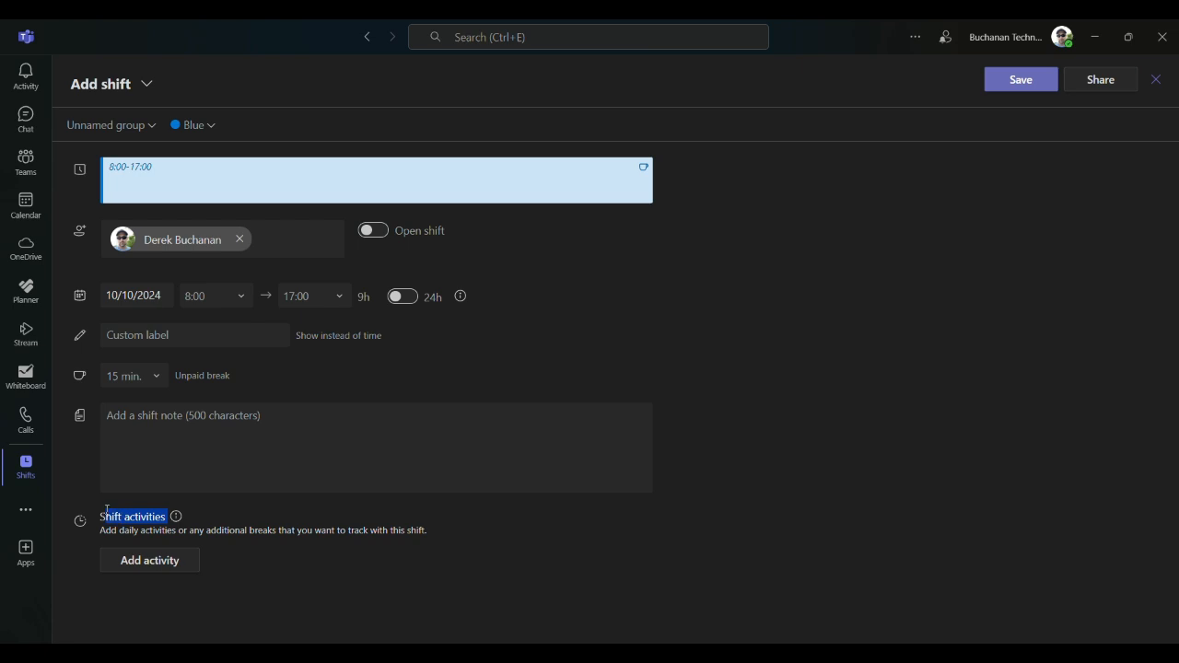
{"action": "left_click", "coordinate": [525, 558]}
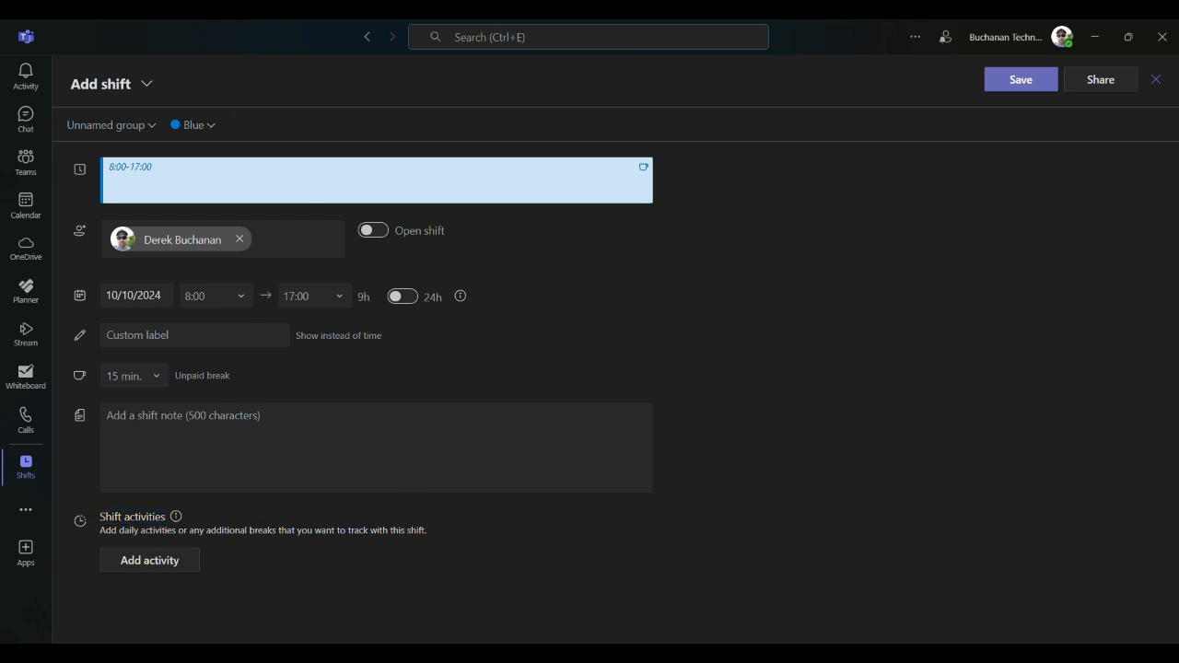
{"action": "left_click", "coordinate": [1015, 78]}
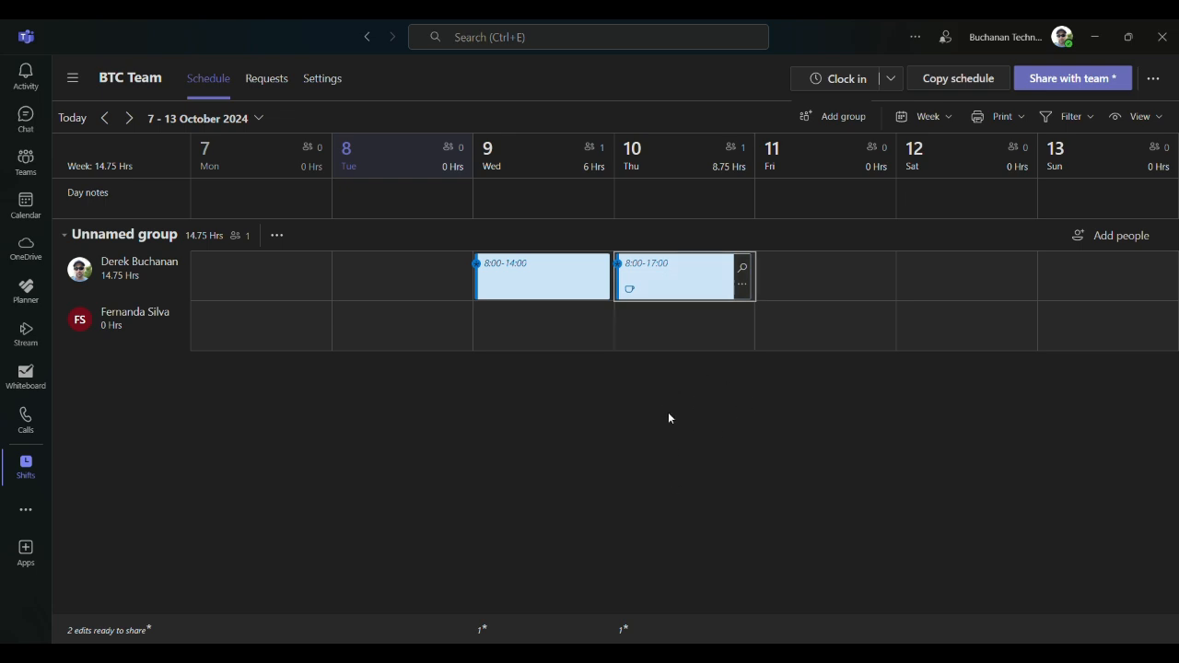
- Copy the first person's Thursday 8:00-17:00 shift to their Friday 11 and Saturday 12 October
{"action": "left_click", "coordinate": [740, 287]}
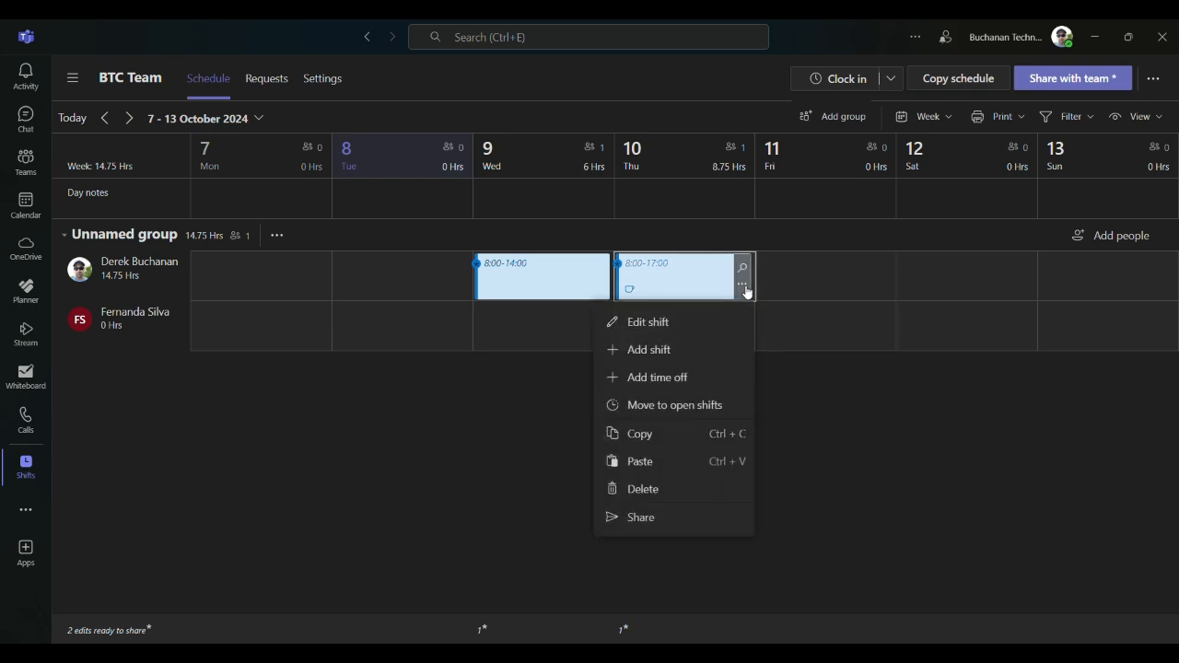
{"action": "left_click", "coordinate": [690, 287]}
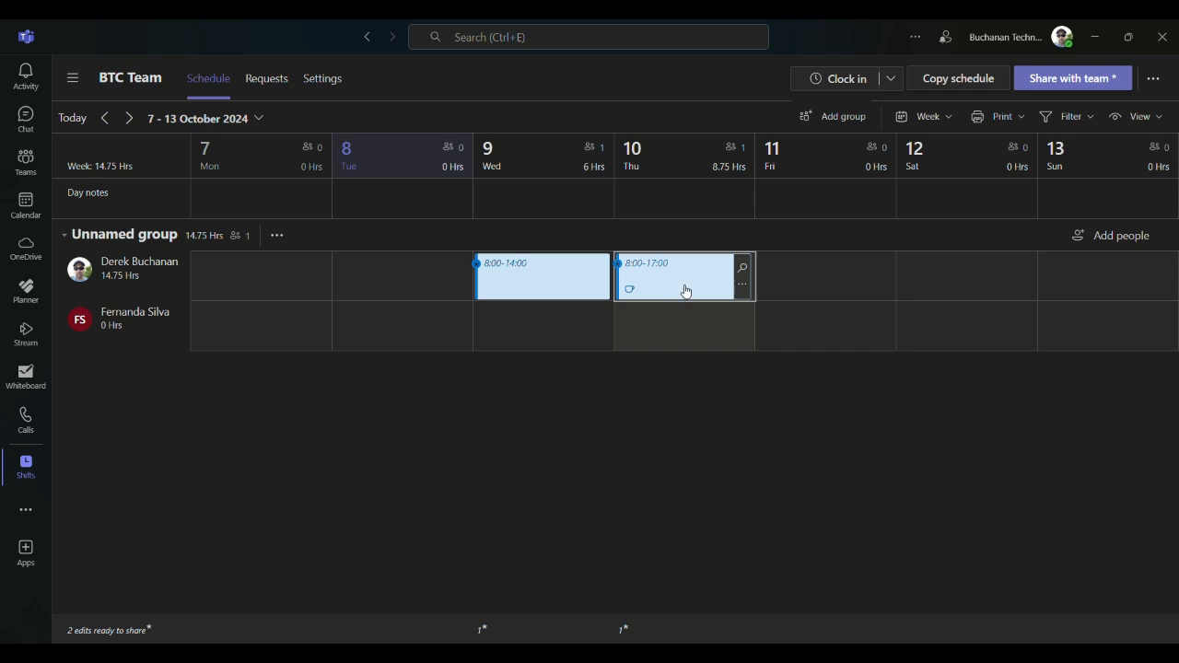
{"action": "key", "text": "ctrl+v"}
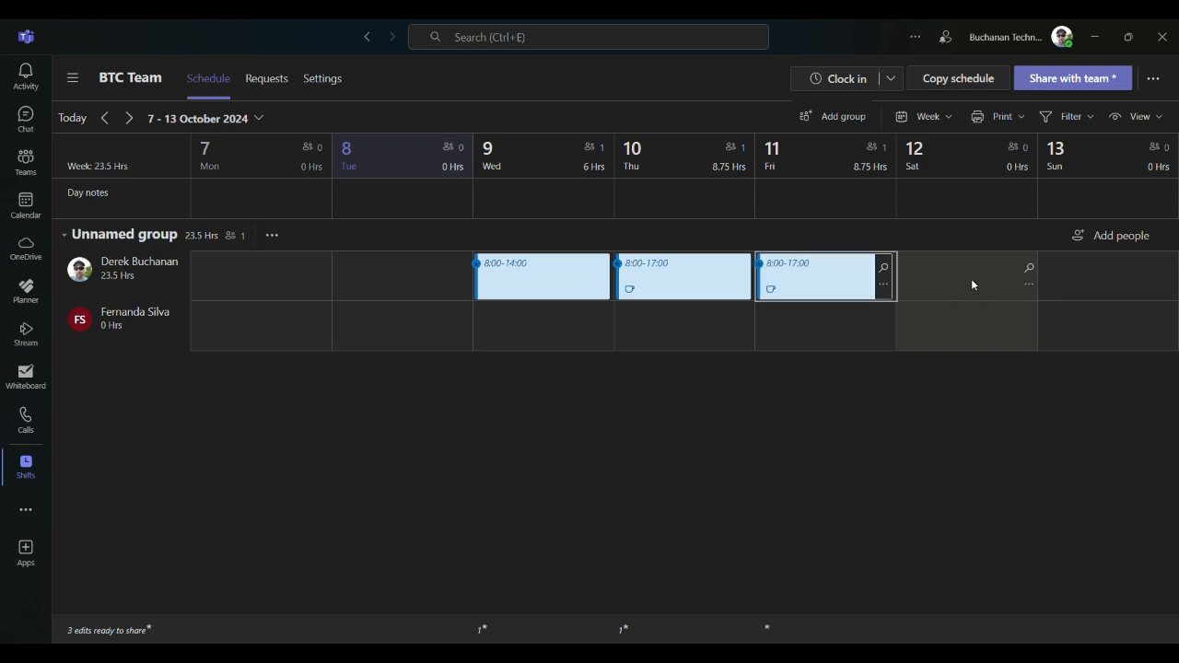
{"action": "left_click", "coordinate": [972, 284]}
{"action": "key", "text": "ctrl+v"}
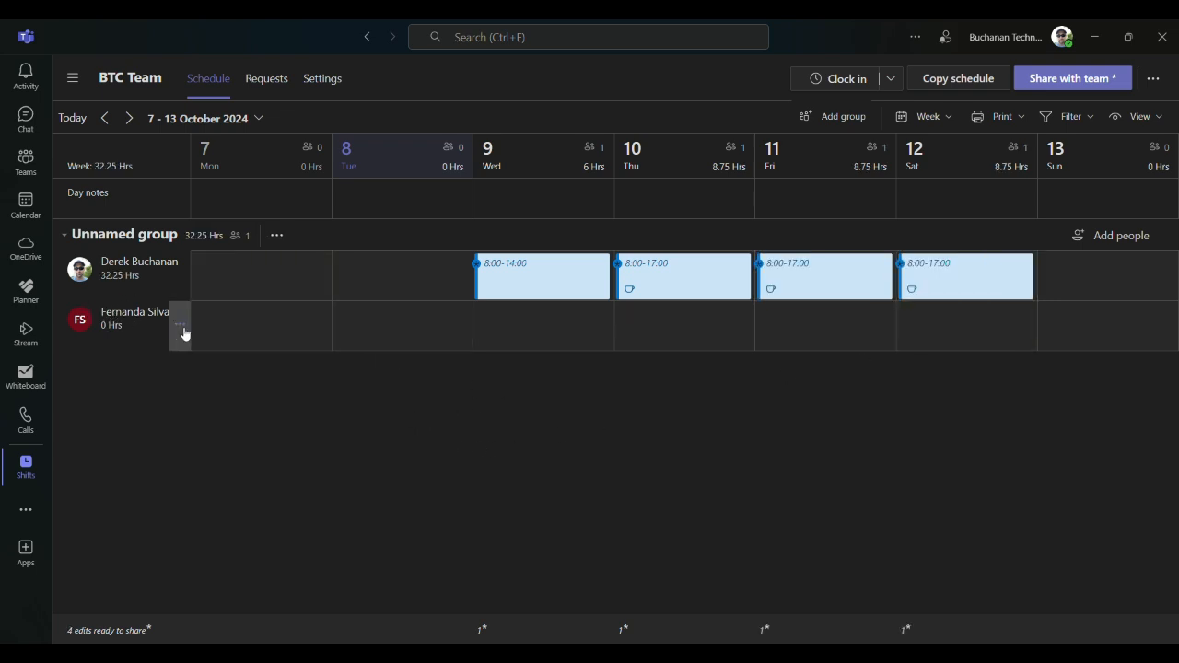
- Paste the copied 8:00-17:00 shift for the second listed person on Tuesday 8, Thursday 10 and Friday 11 October
{"action": "left_click", "coordinate": [376, 341]}
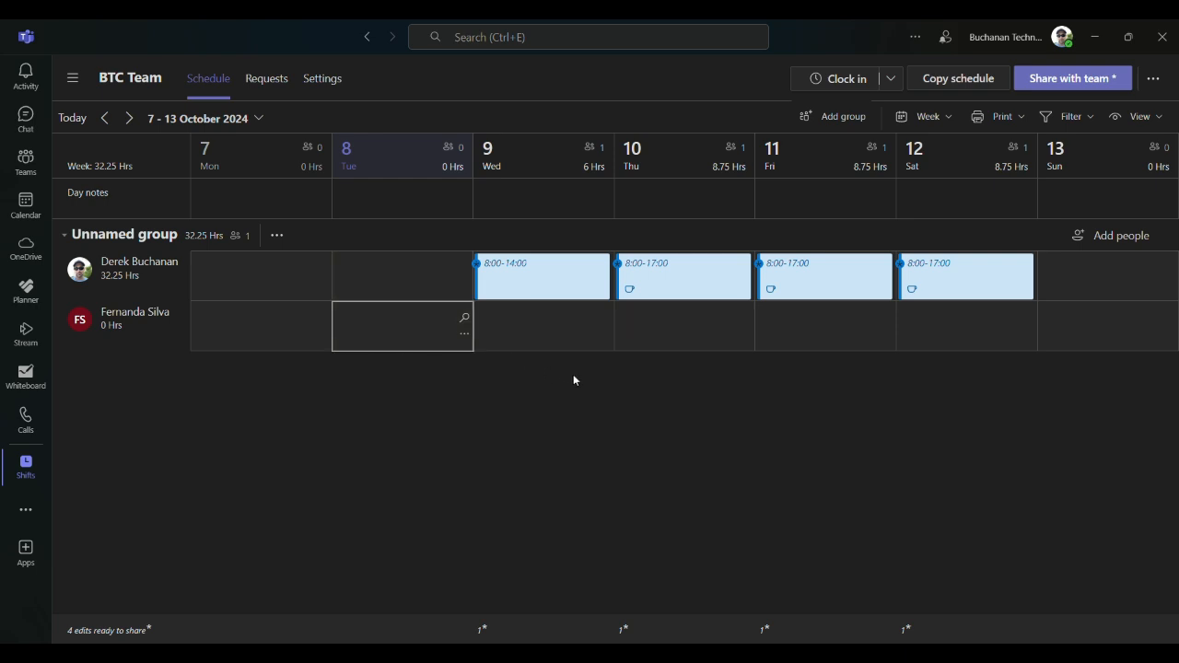
{"action": "key", "text": "ctrl+v"}
{"action": "left_click", "coordinate": [664, 327]}
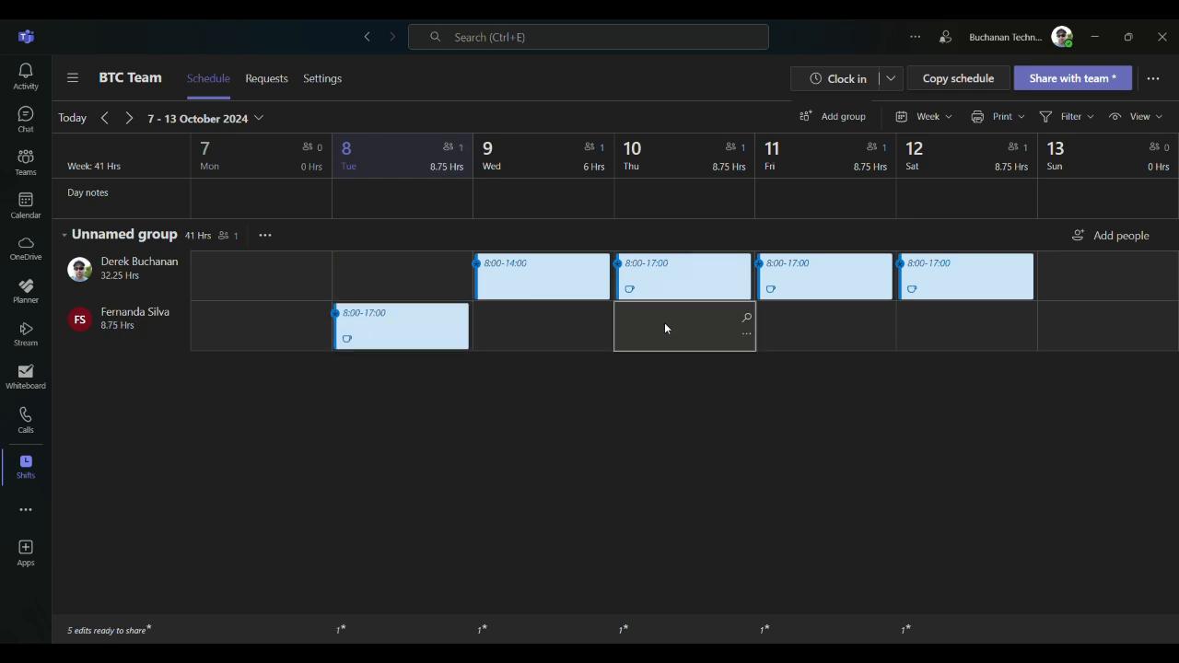
{"action": "key", "text": "ctrl+v"}
{"action": "left_click", "coordinate": [979, 333]}
{"action": "left_click", "coordinate": [808, 329]}
{"action": "key", "text": "ctrl+v"}
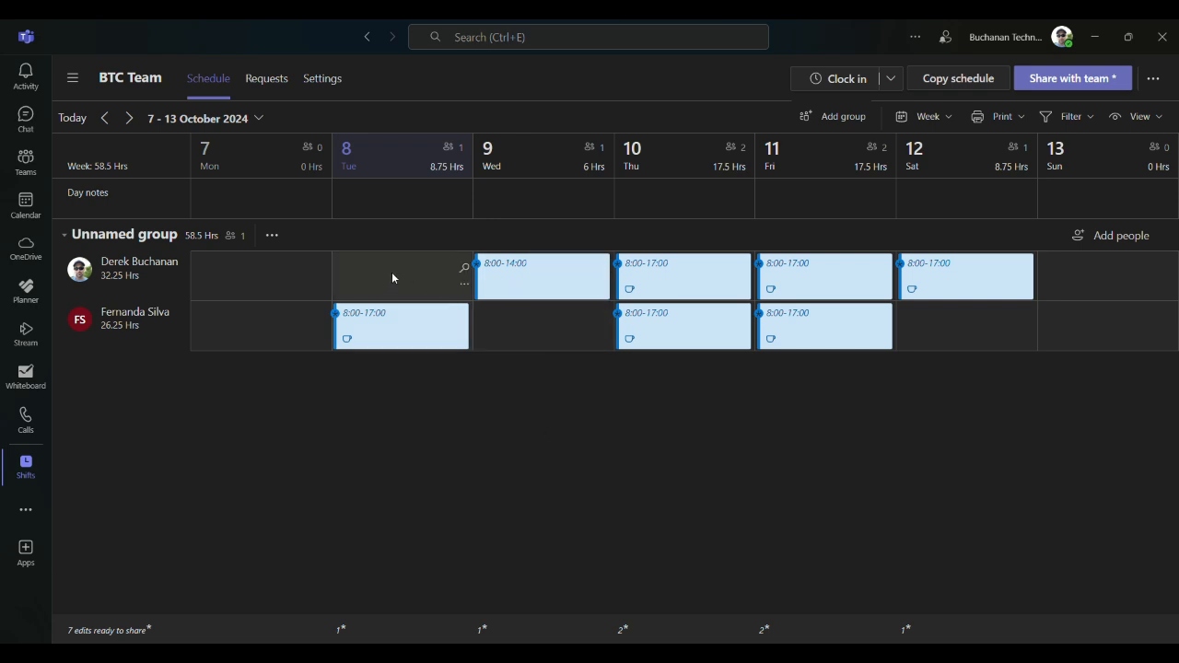
- Open the Time Clock setup, include location detection for the mobile app, and examine its location and GPS permission options
{"action": "left_click", "coordinate": [839, 89]}
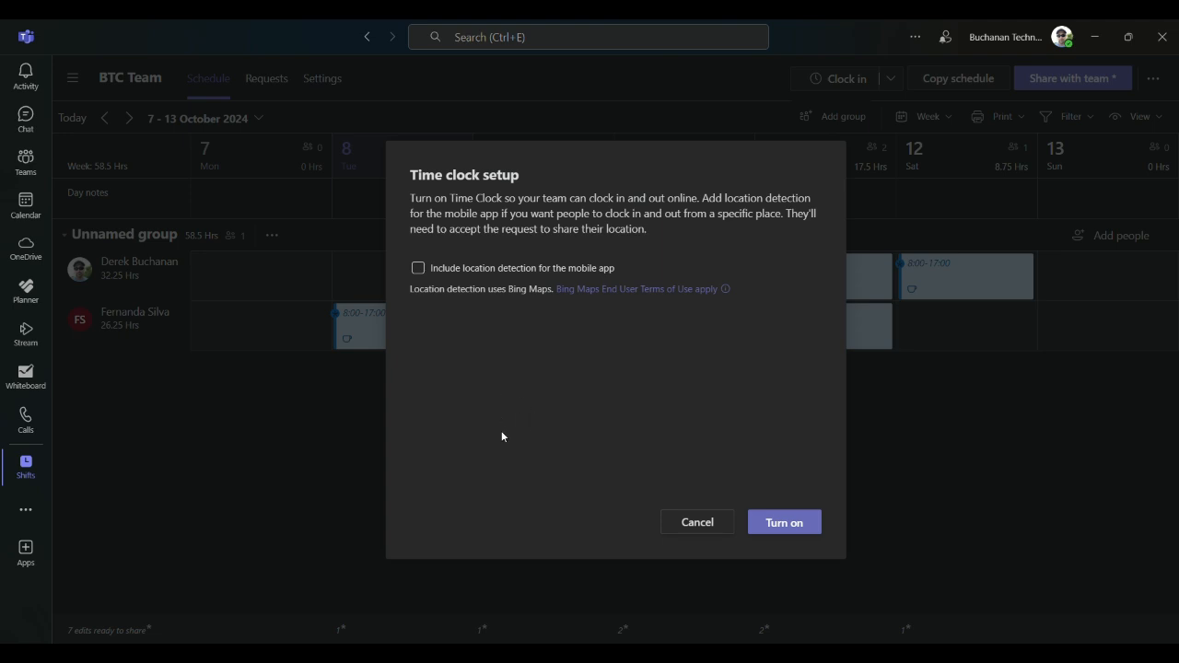
{"action": "left_click", "coordinate": [445, 270]}
{"action": "left_click", "coordinate": [416, 270]}
{"action": "left_click_drag", "start_coordinate": [406, 179], "coordinate": [543, 178]}
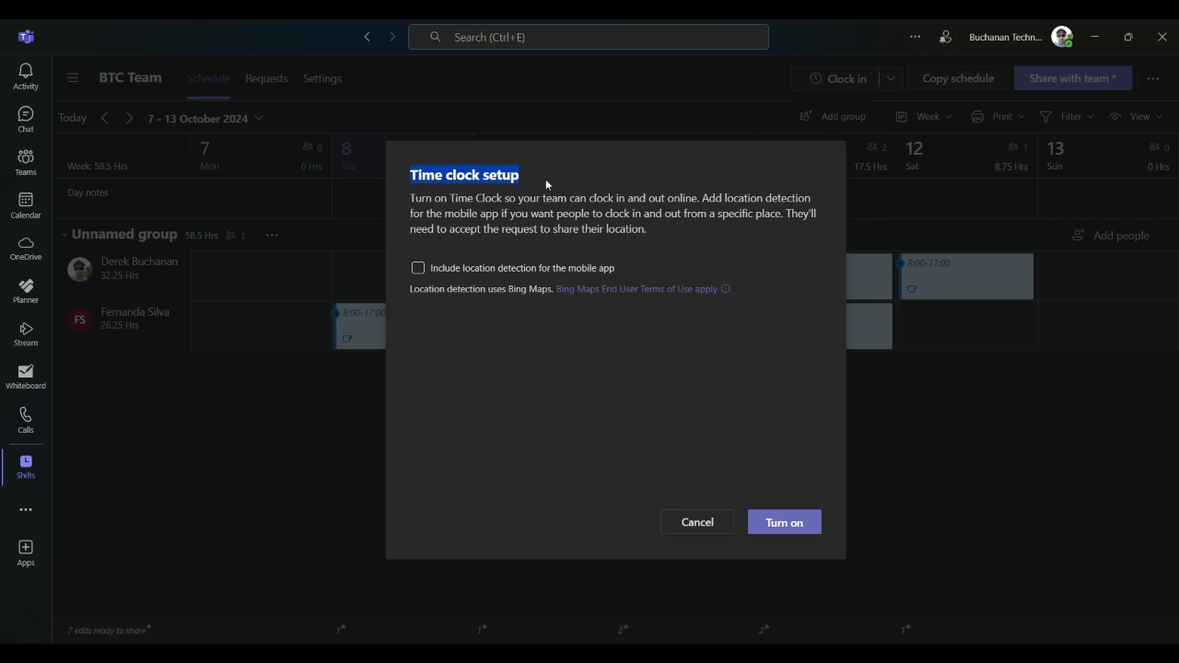
{"action": "left_click", "coordinate": [420, 270]}
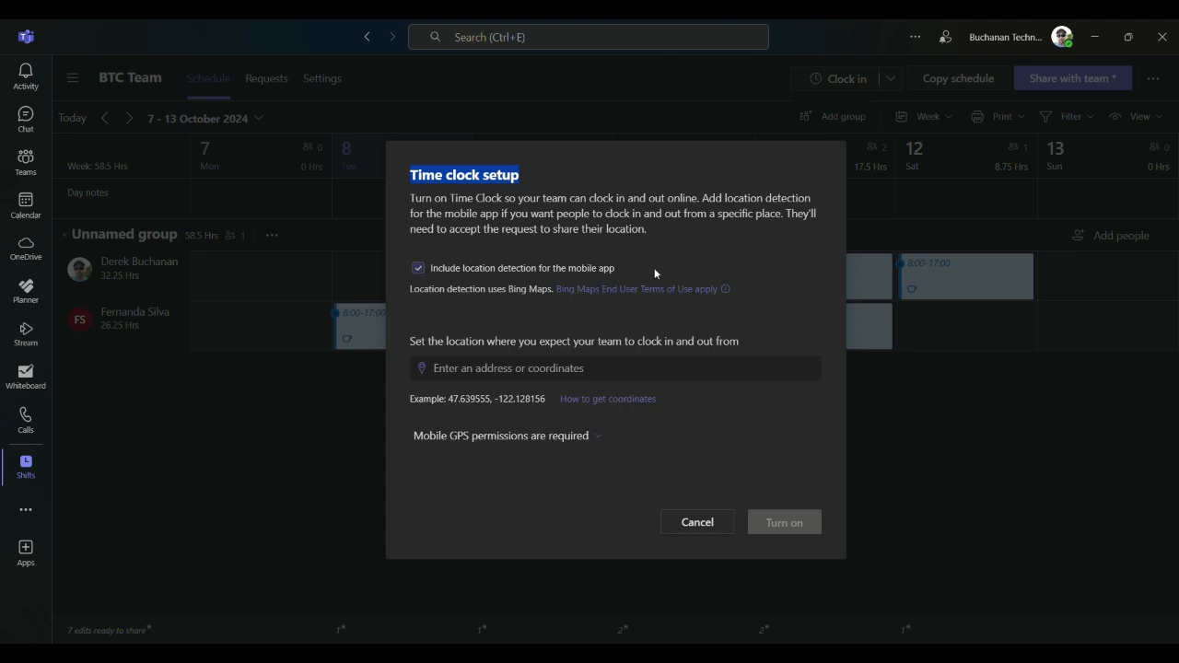
{"action": "left_click", "coordinate": [472, 369]}
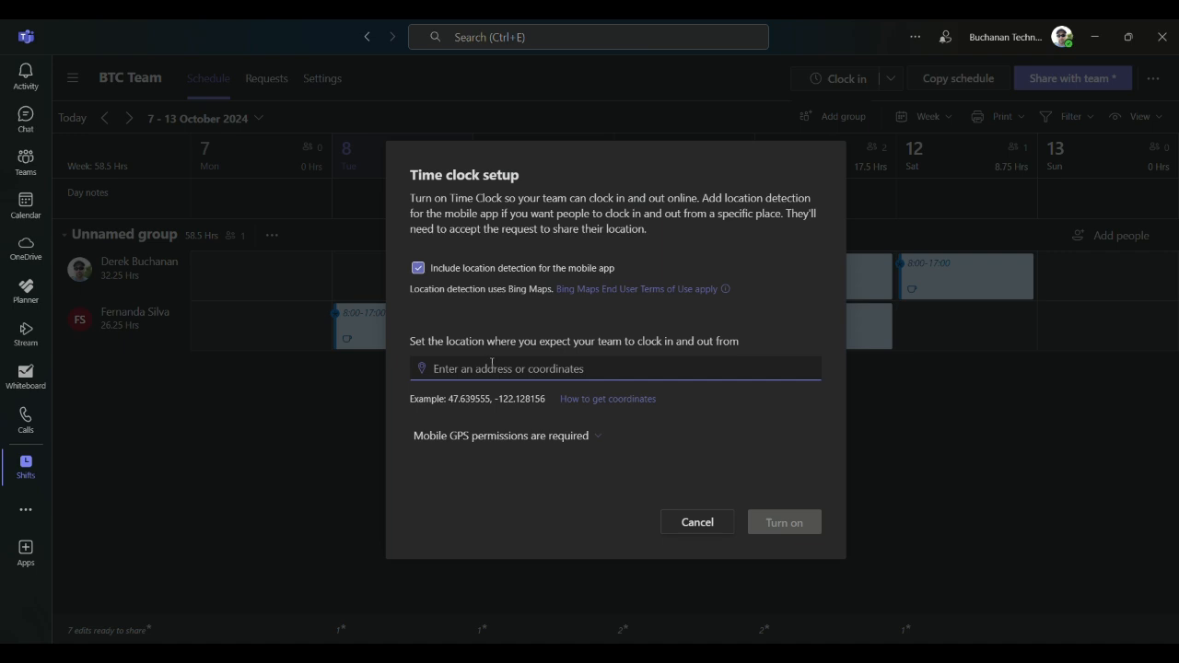
{"action": "left_click_drag", "start_coordinate": [743, 344], "coordinate": [430, 347]}
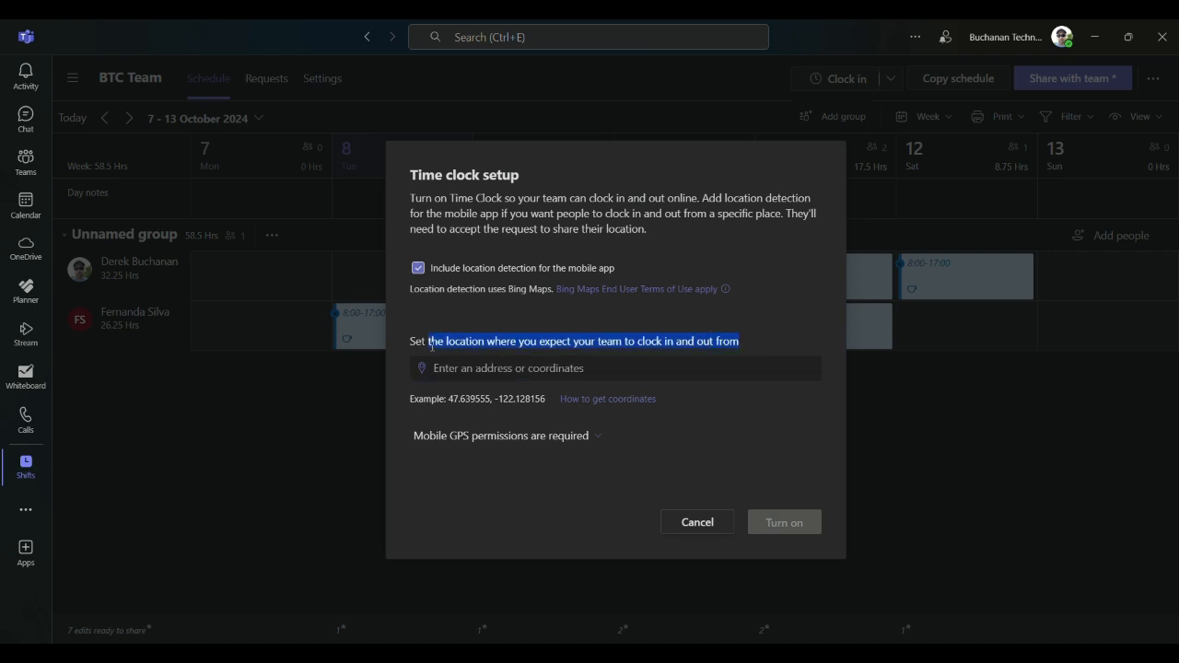
{"action": "left_click", "coordinate": [586, 493]}
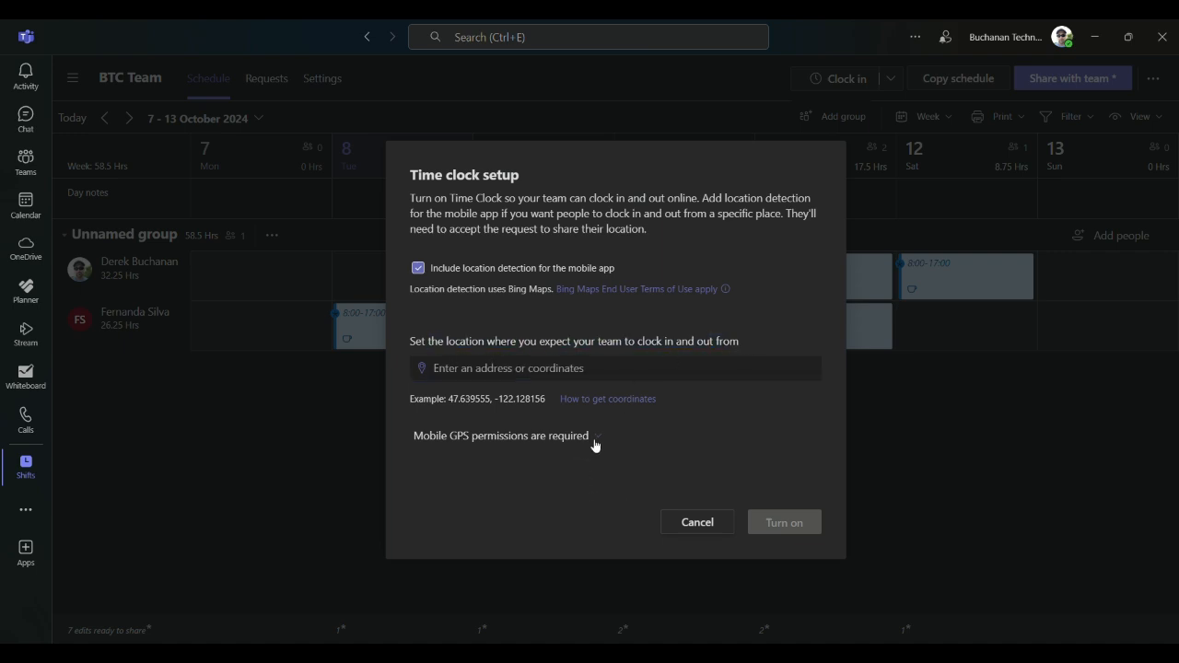
{"action": "left_click", "coordinate": [595, 440]}
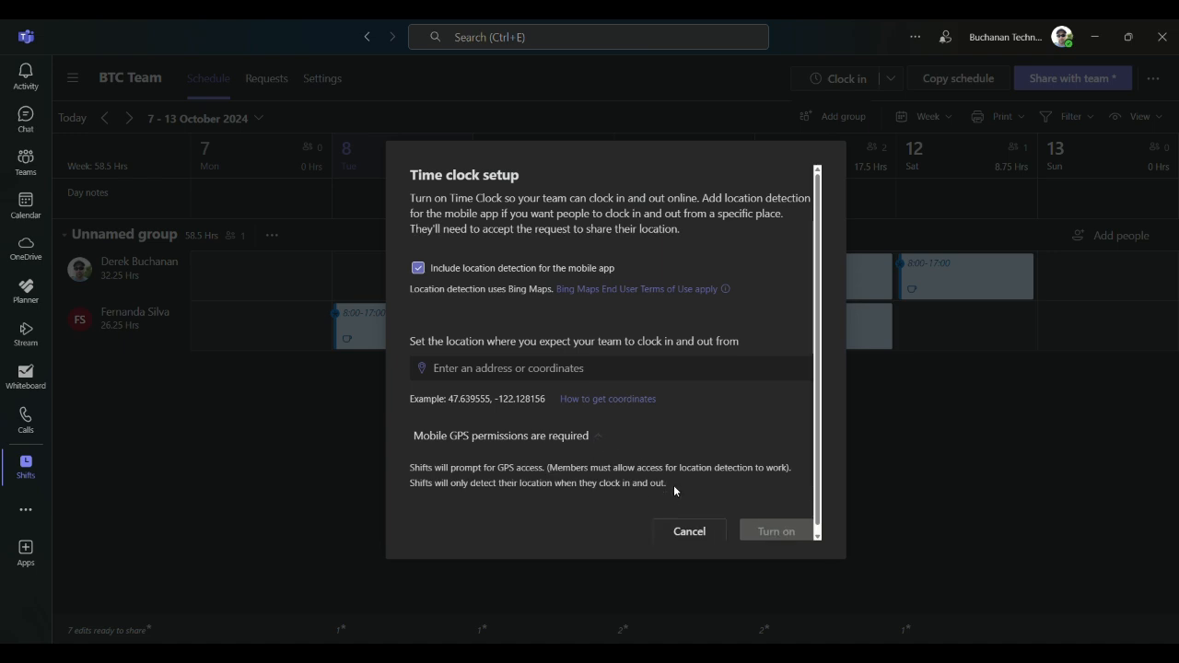
- Exclude location detection for the mobile app and turn on Time Clock for the team
{"action": "left_click", "coordinate": [418, 268]}
{"action": "left_click", "coordinate": [785, 523]}
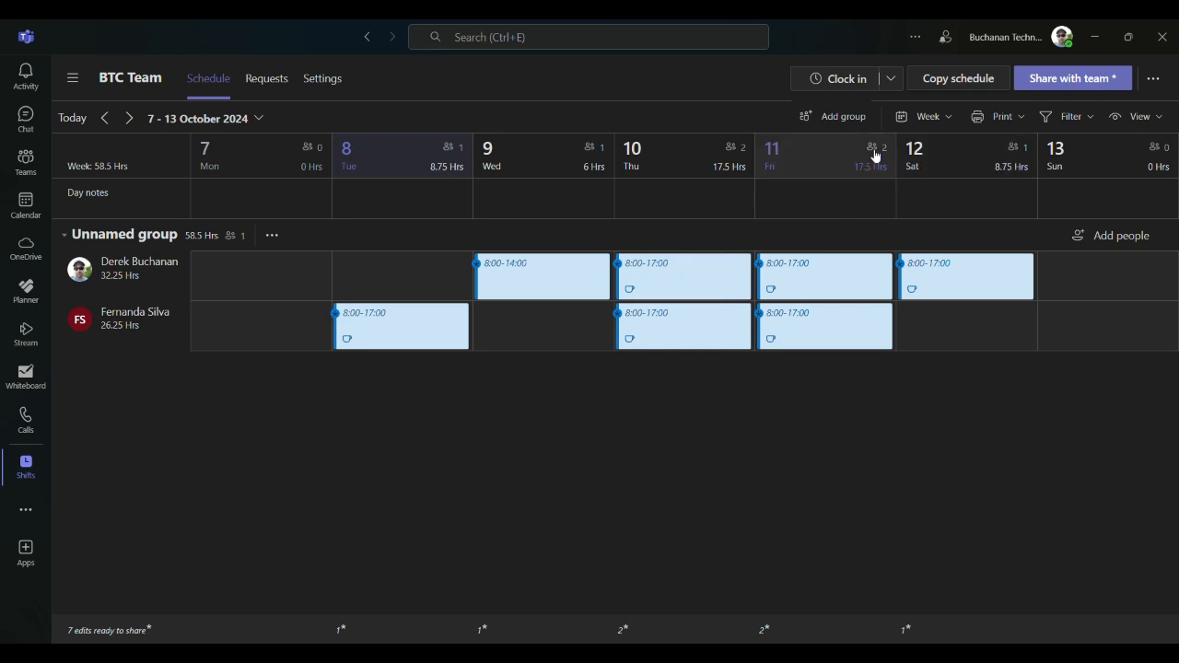
- Clock in to start a shift in BTC Team and confirm it
{"action": "left_click", "coordinate": [842, 79]}
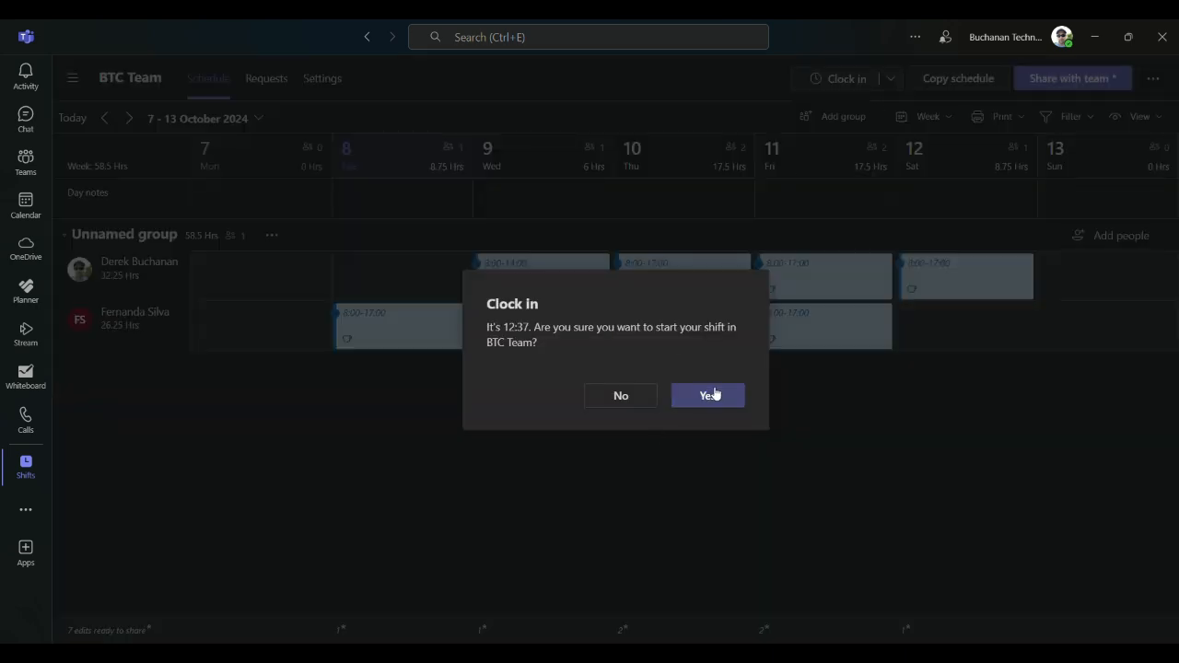
{"action": "left_click_drag", "start_coordinate": [495, 327], "coordinate": [546, 327]}
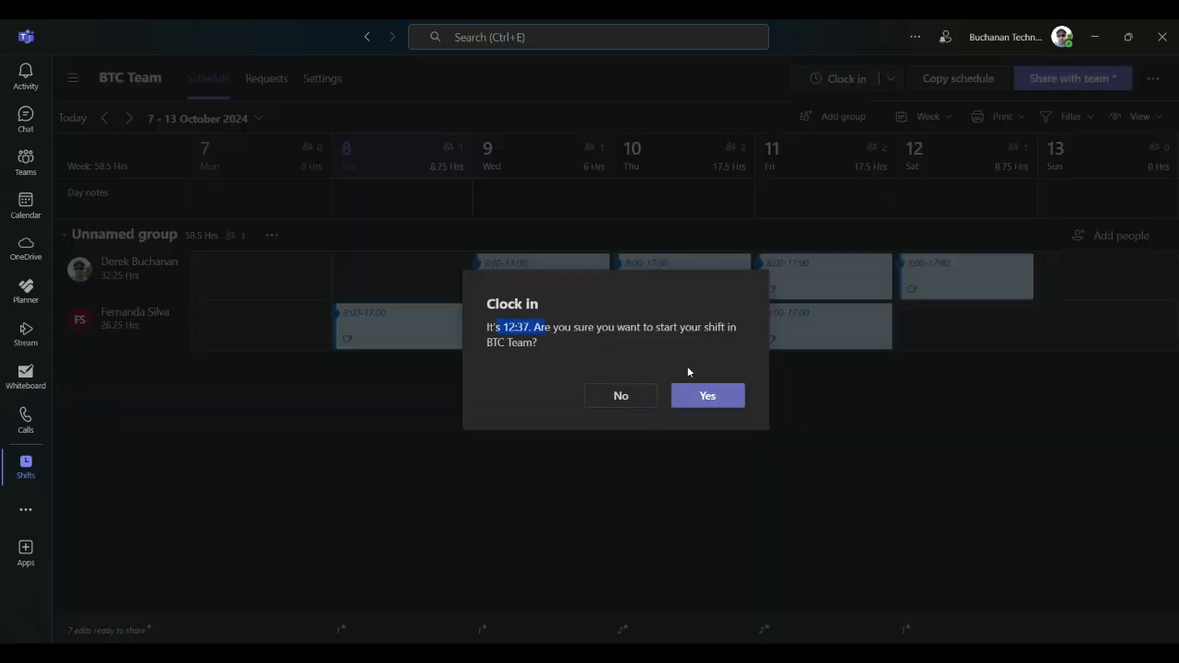
{"action": "left_click", "coordinate": [705, 403]}
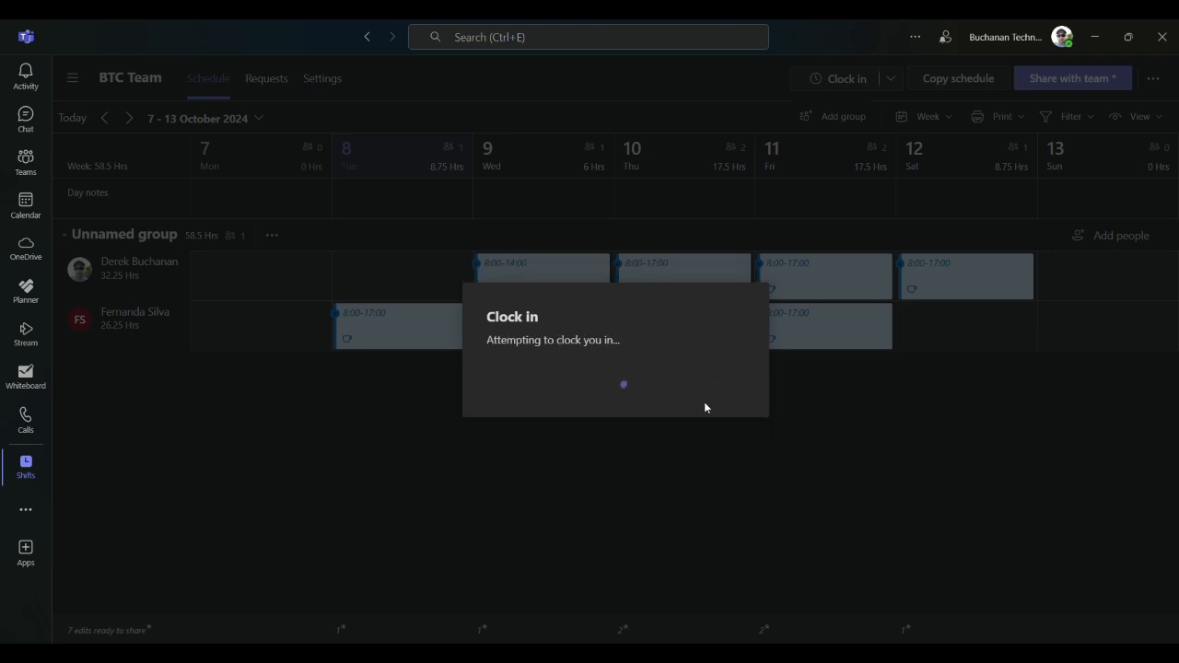
{"action": "left_click", "coordinate": [693, 392]}
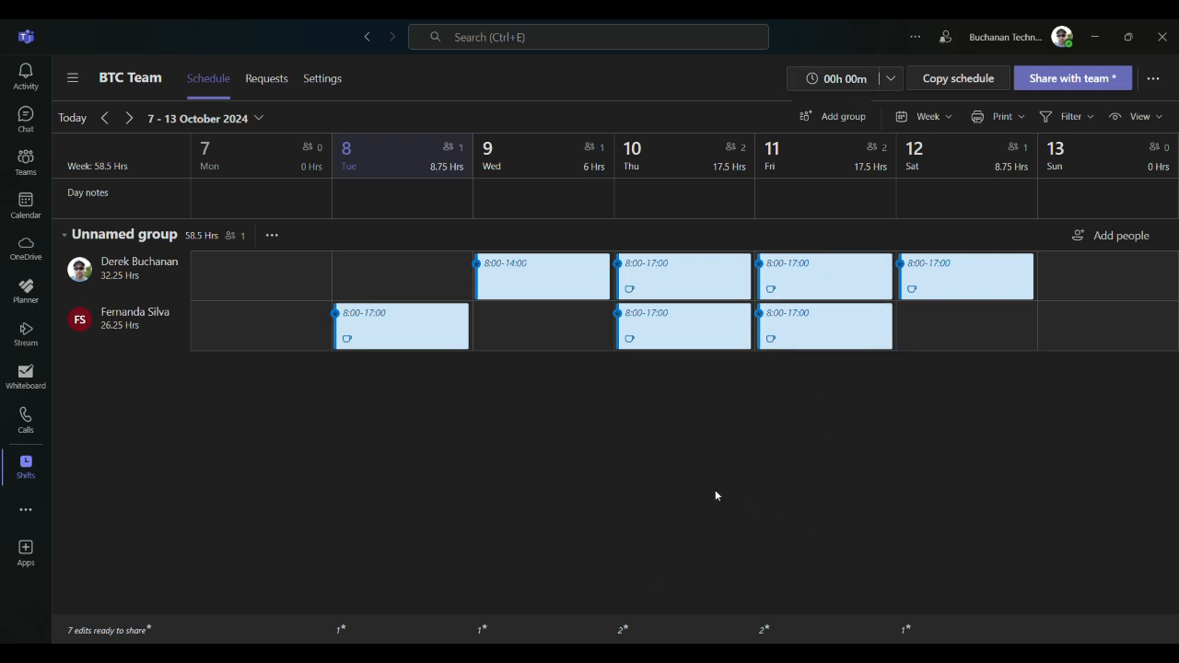
{"action": "left_click", "coordinate": [819, 79]}
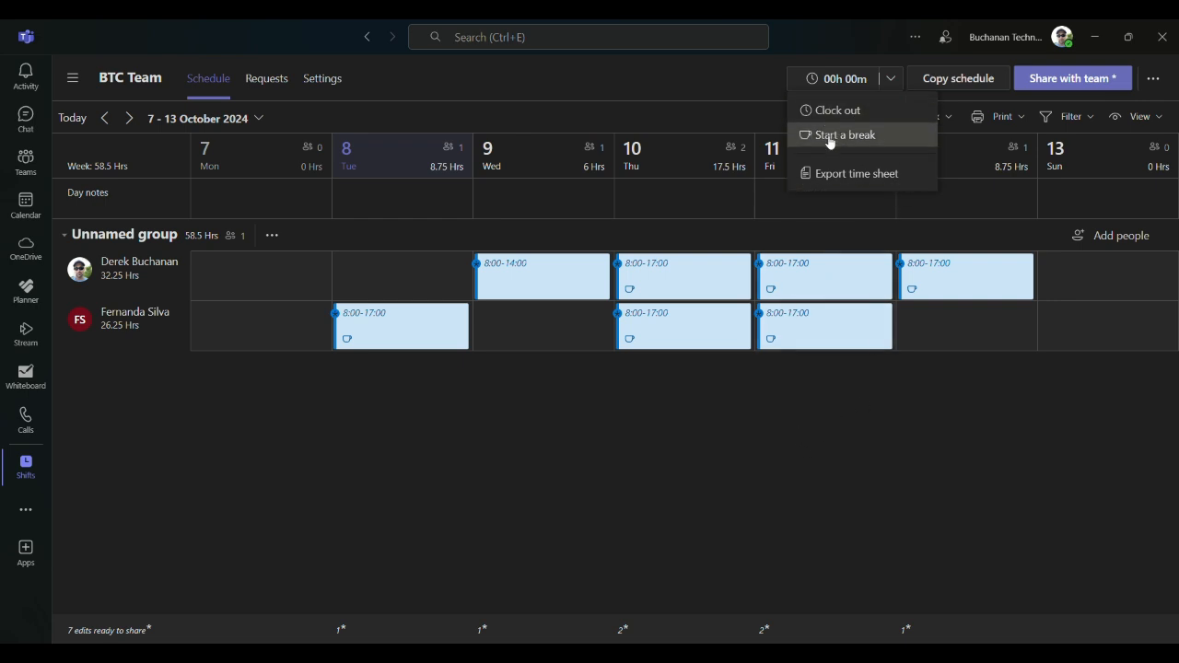
{"action": "left_click", "coordinate": [892, 83]}
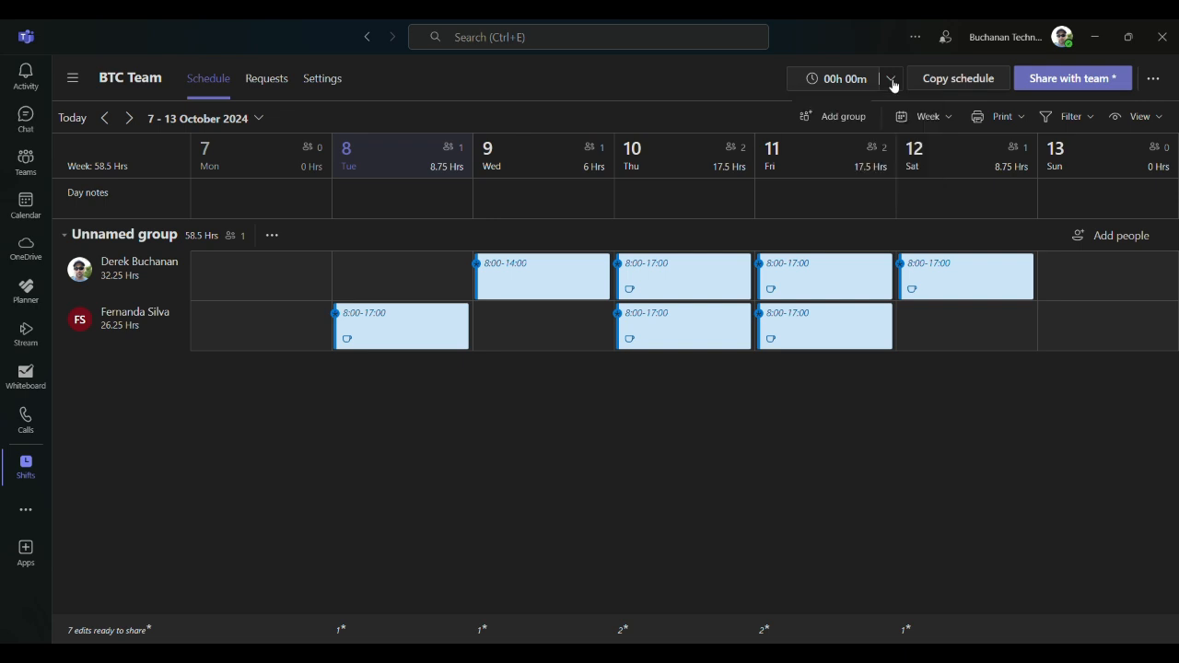
{"action": "left_click", "coordinate": [891, 85]}
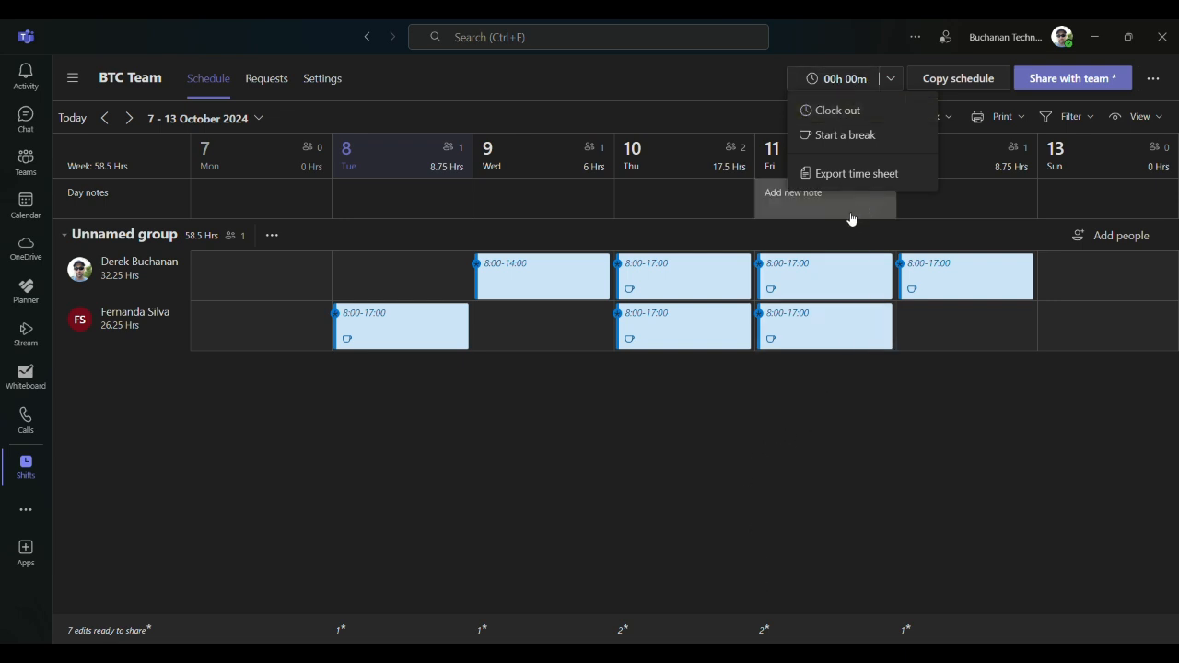
{"action": "left_click", "coordinate": [543, 494]}
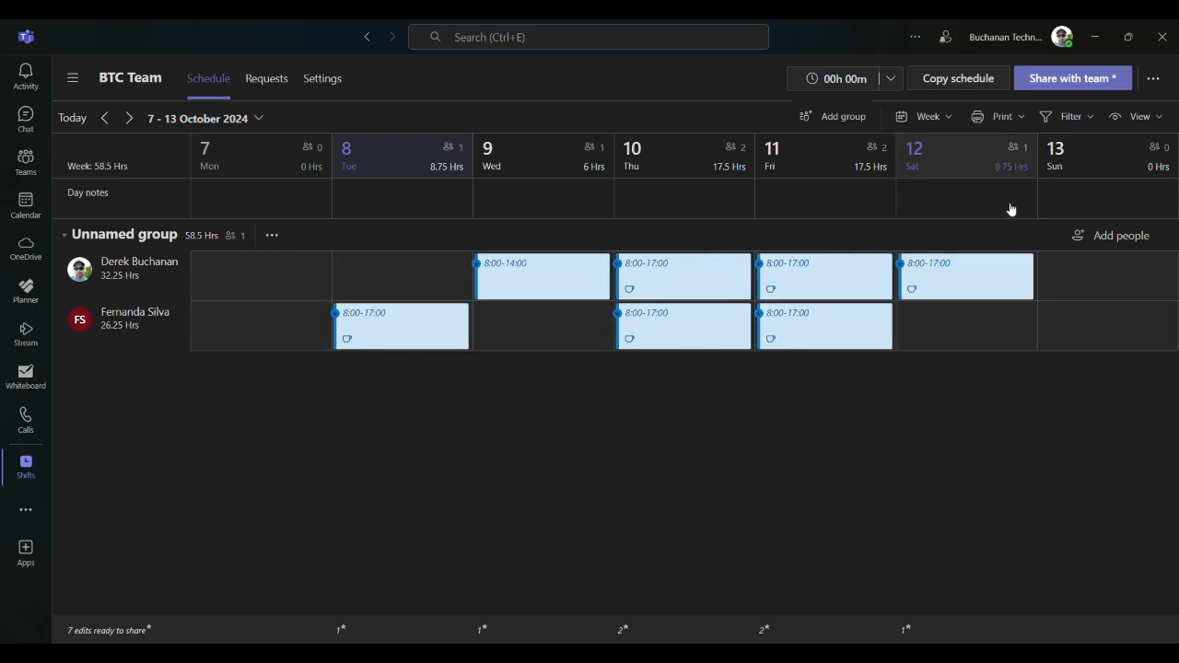
- Copy the 7 - 13 October 2024 schedule 3 times, starting from destination date 14/10/2024
{"action": "left_click", "coordinate": [129, 119]}
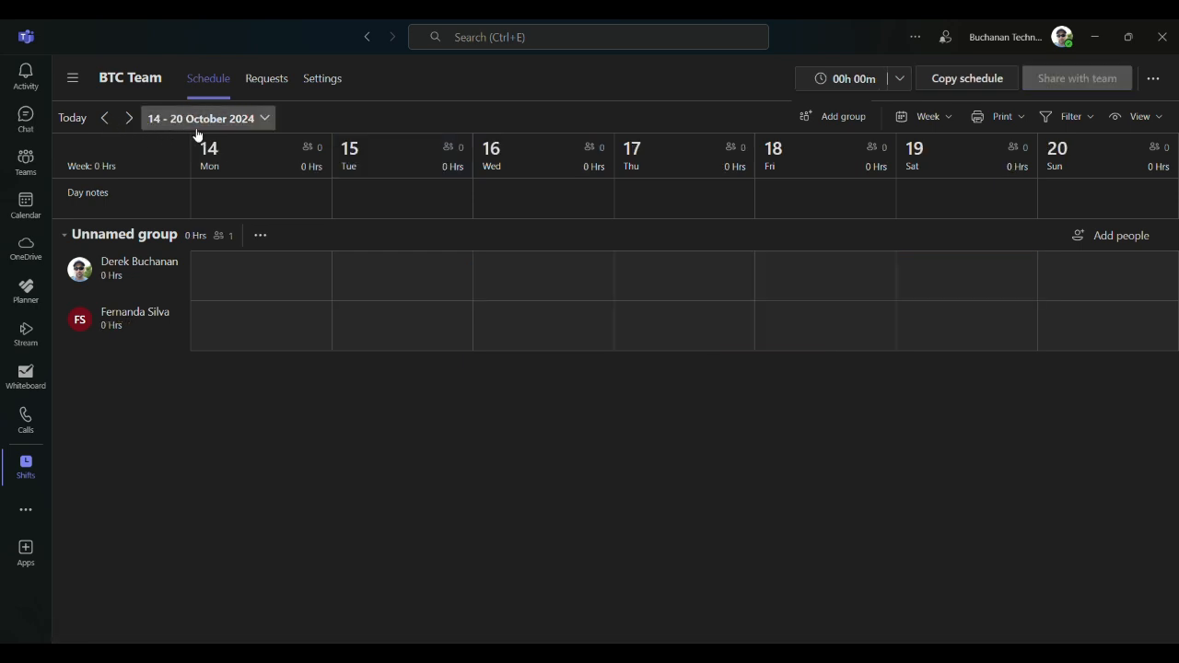
{"action": "left_click", "coordinate": [103, 120]}
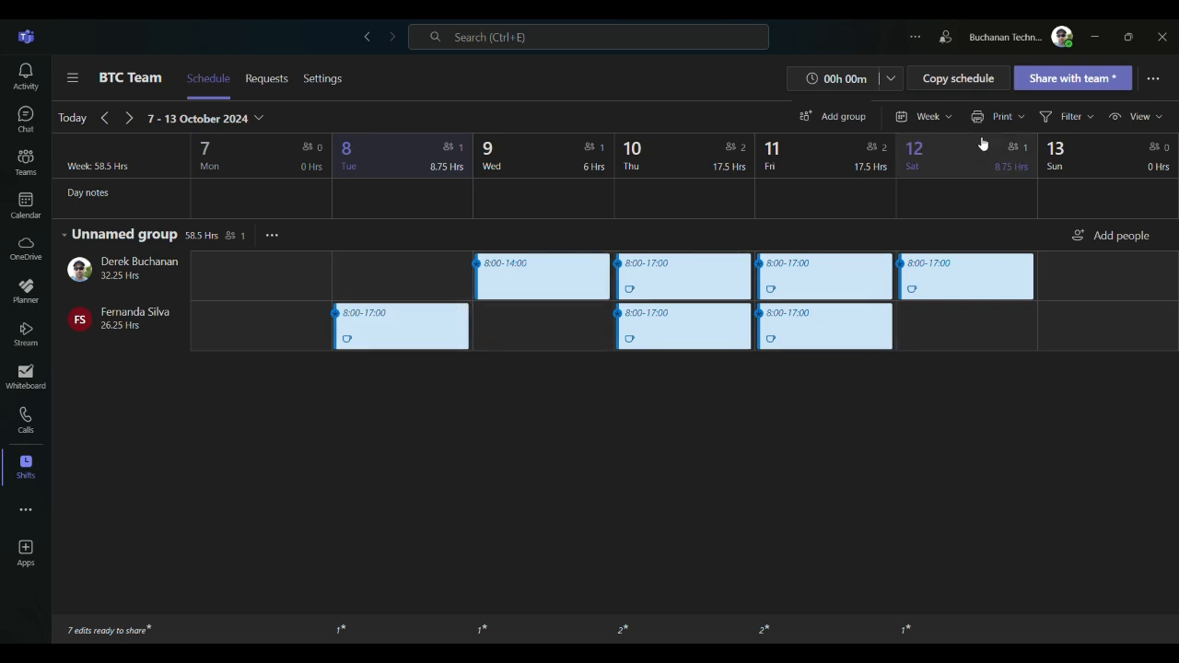
{"action": "left_click", "coordinate": [955, 80]}
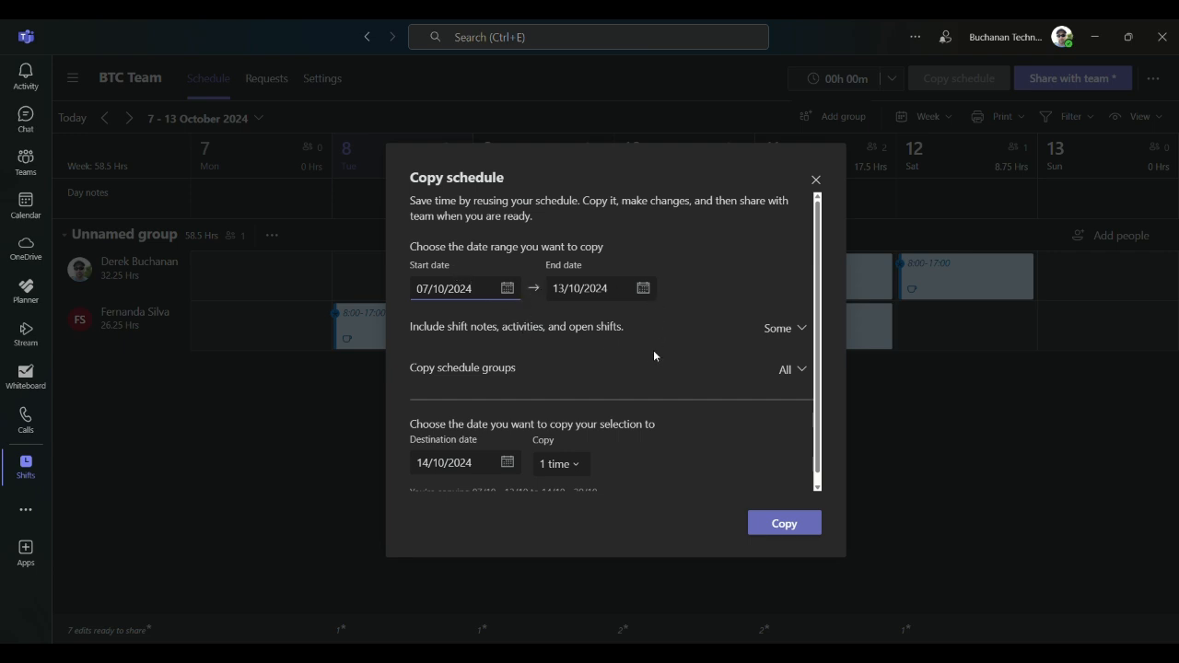
{"action": "scroll", "coordinate": [553, 433], "scroll_direction": "down", "scroll_amount": 1}
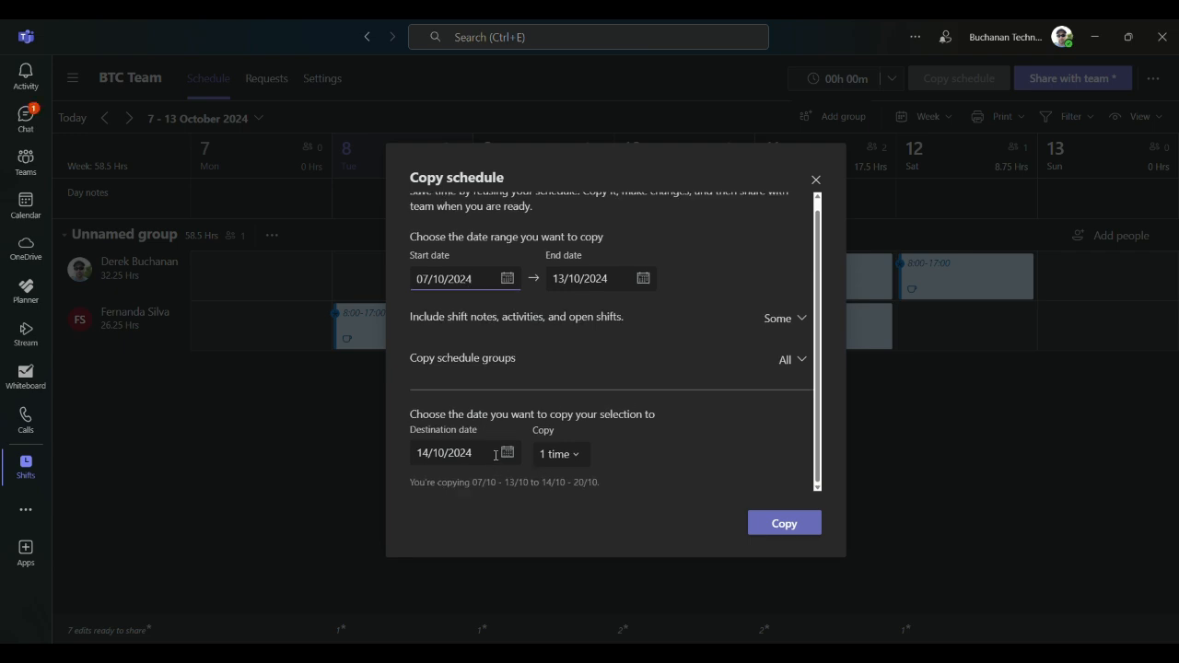
{"action": "left_click_drag", "start_coordinate": [527, 415], "coordinate": [665, 419]}
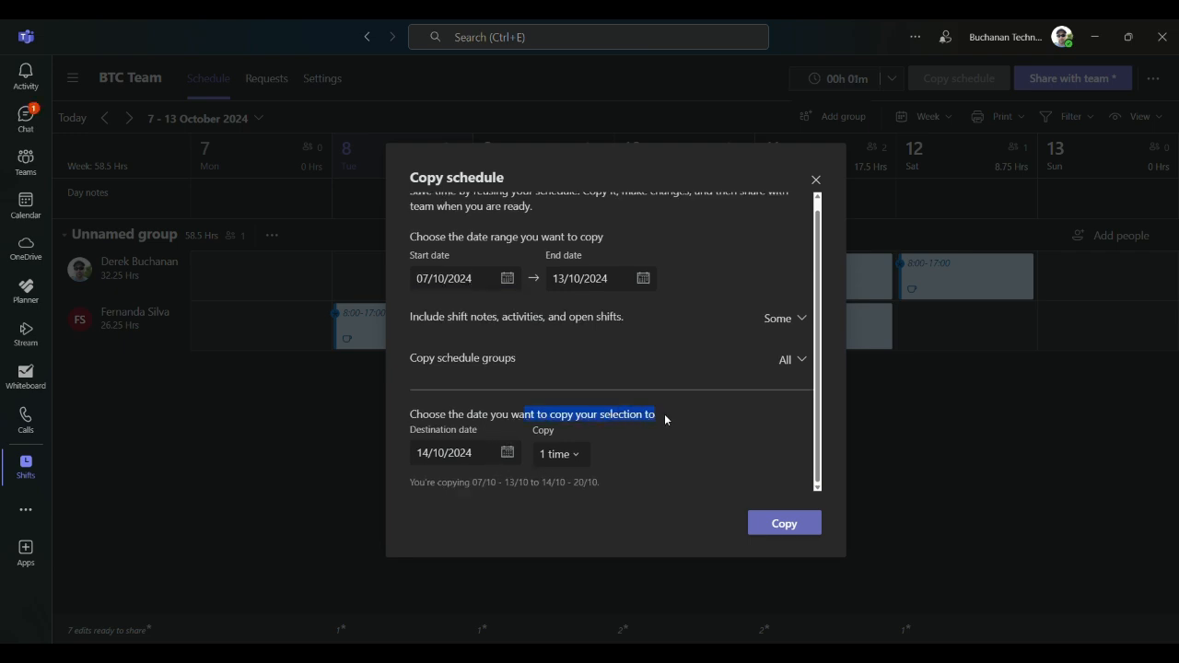
{"action": "left_click", "coordinate": [575, 458]}
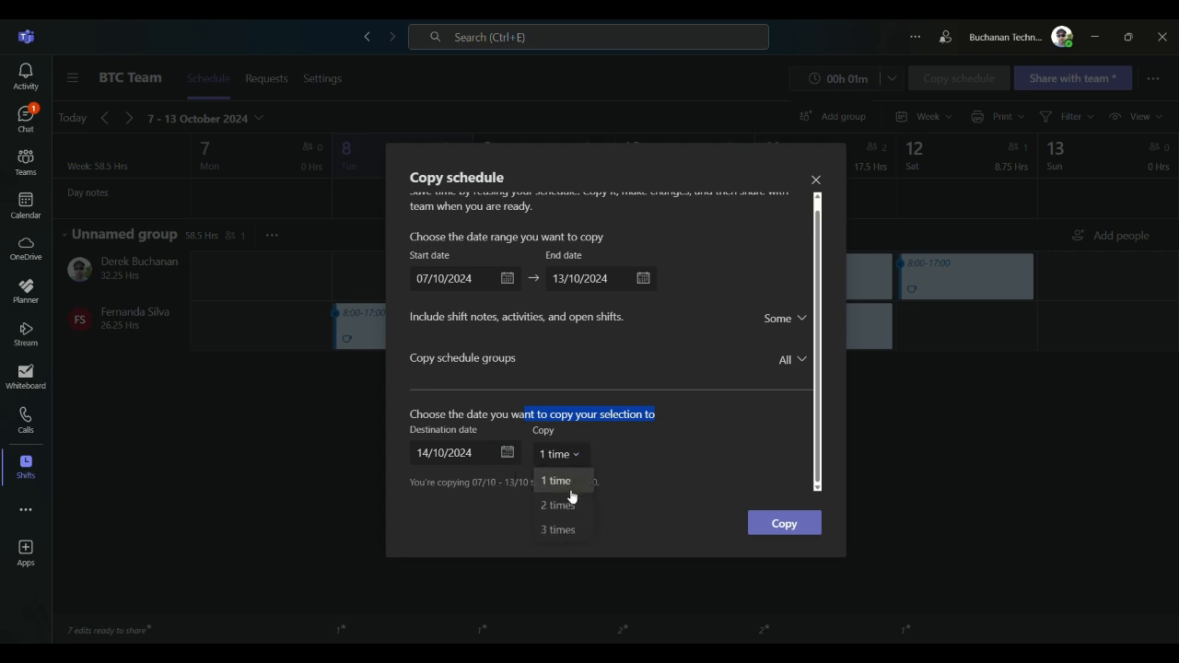
{"action": "left_click", "coordinate": [563, 531]}
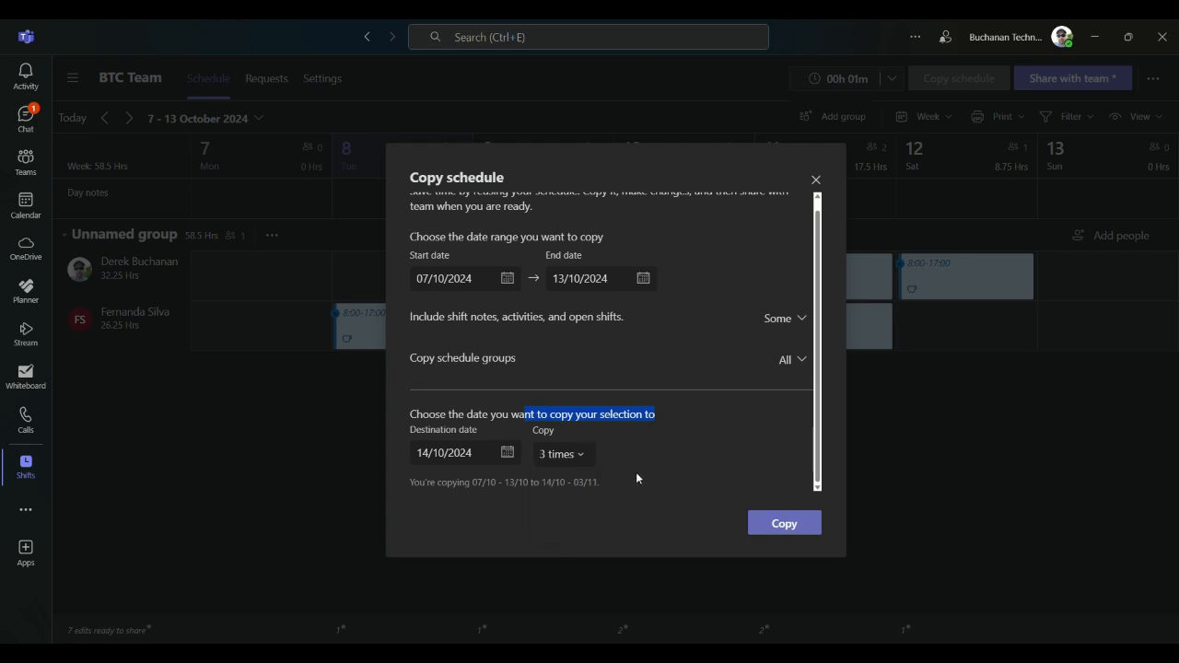
{"action": "left_click", "coordinate": [670, 478]}
{"action": "left_click", "coordinate": [799, 530]}
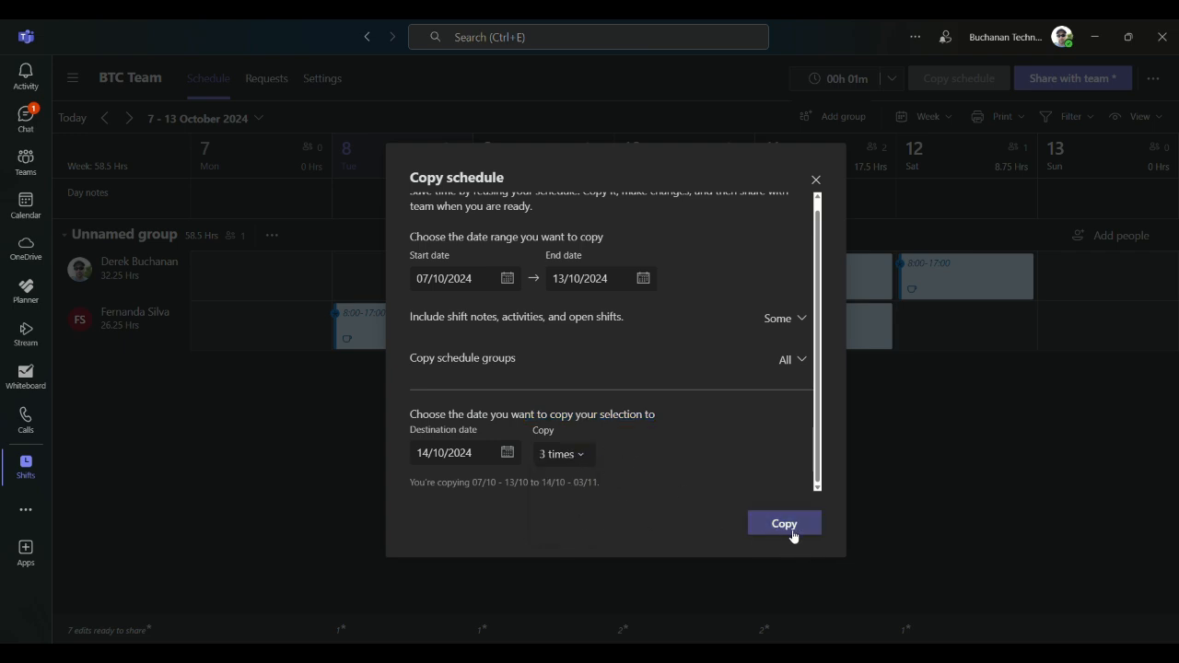
{"action": "left_click", "coordinate": [790, 533]}
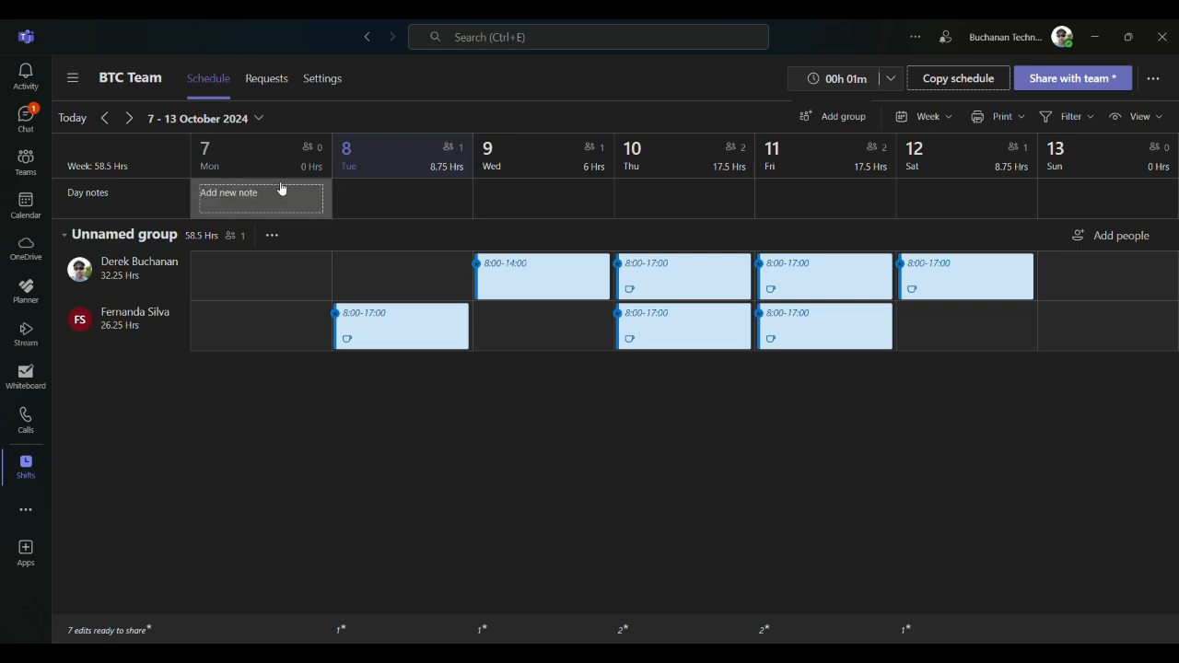
- Check the copied shifts in each week through 28 October - 3 November, and return to the week of 7 - 13 October
{"action": "left_click", "coordinate": [128, 119]}
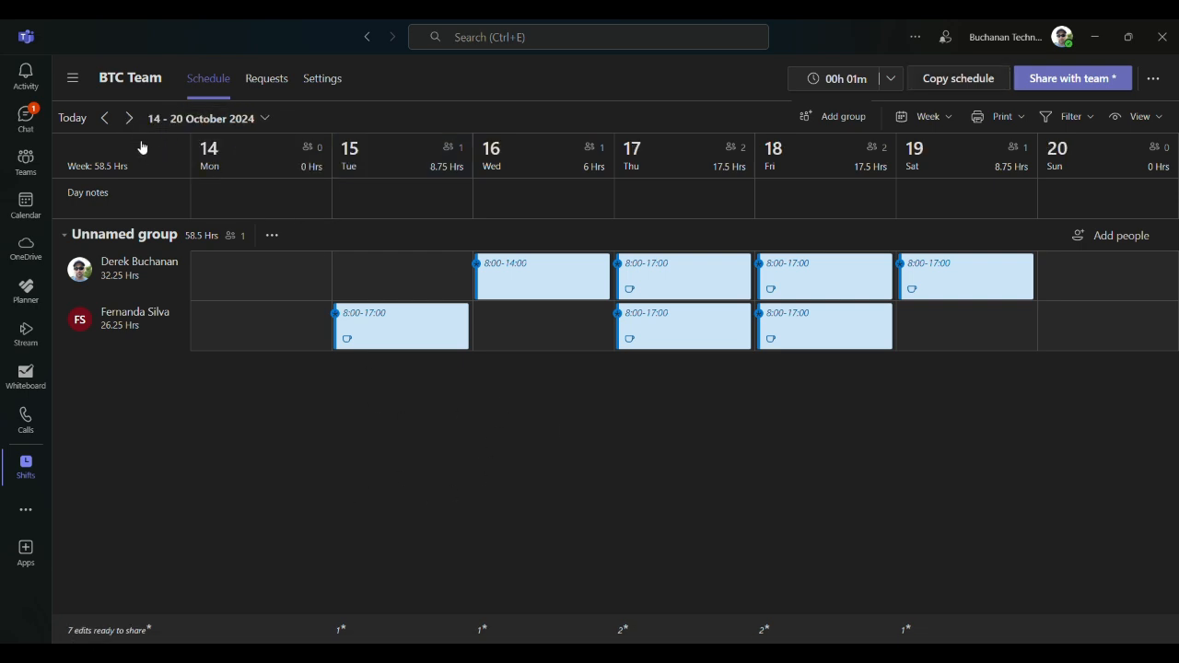
{"action": "left_click", "coordinate": [128, 119]}
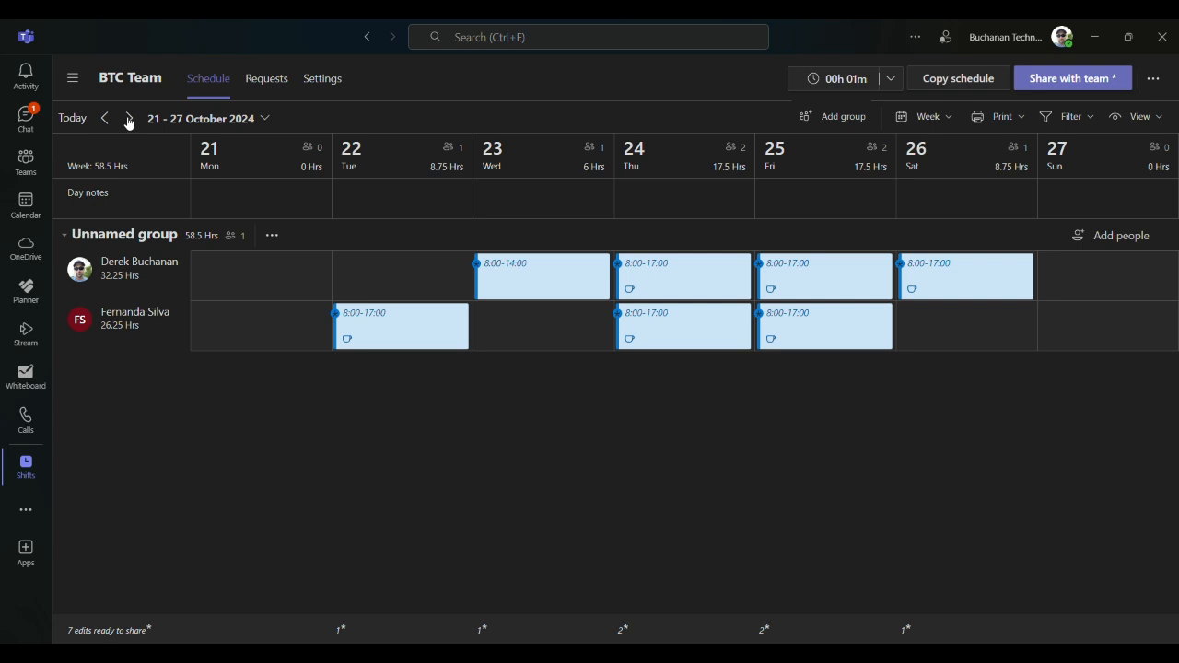
{"action": "left_click", "coordinate": [128, 119]}
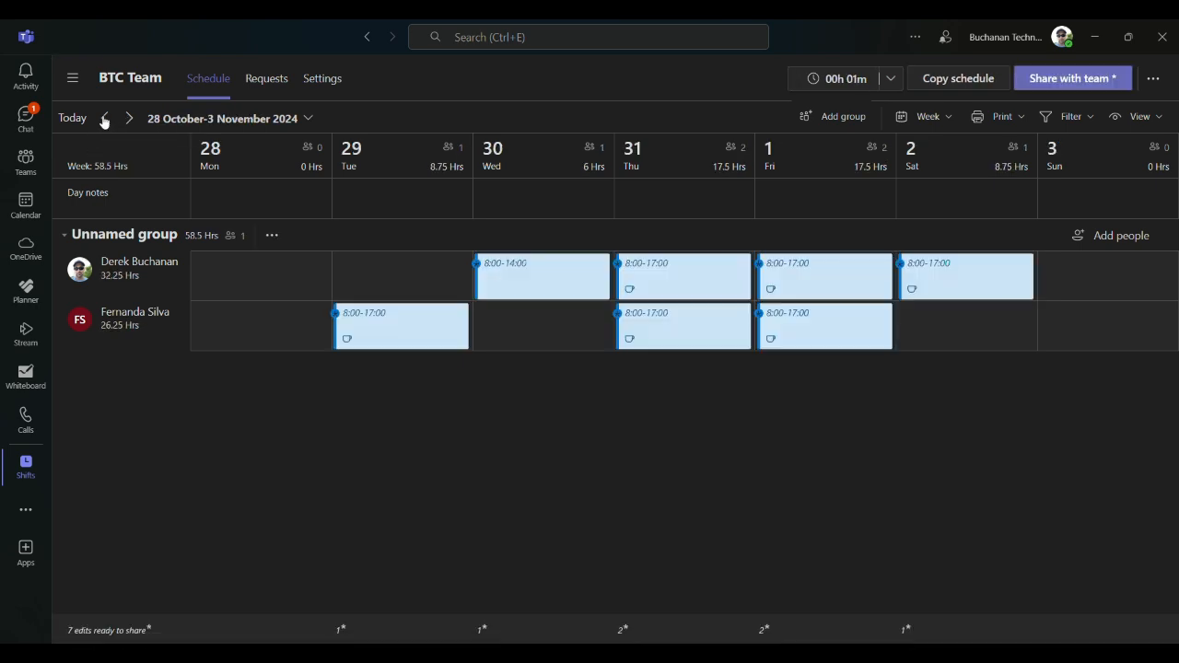
{"action": "left_click", "coordinate": [103, 119]}
{"action": "left_click", "coordinate": [101, 121]}
{"action": "left_click", "coordinate": [100, 121]}
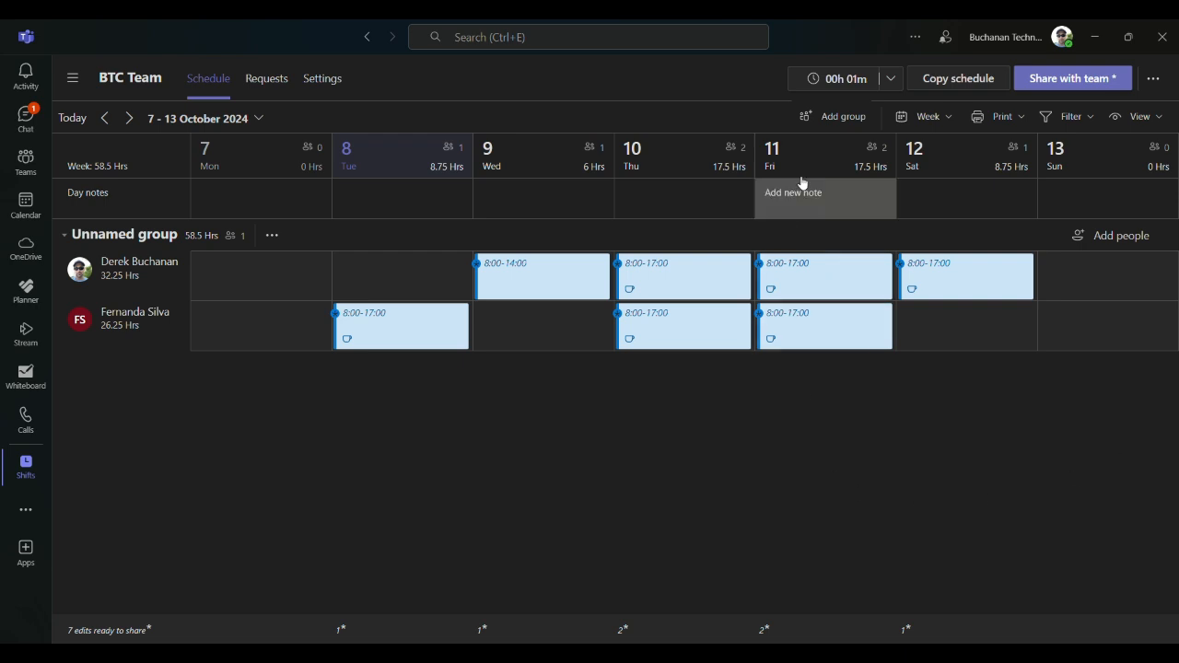
- Export the team schedule from 07/10/2024 to 27/10/2024, keeping the format that can be imported
{"action": "left_click", "coordinate": [898, 82]}
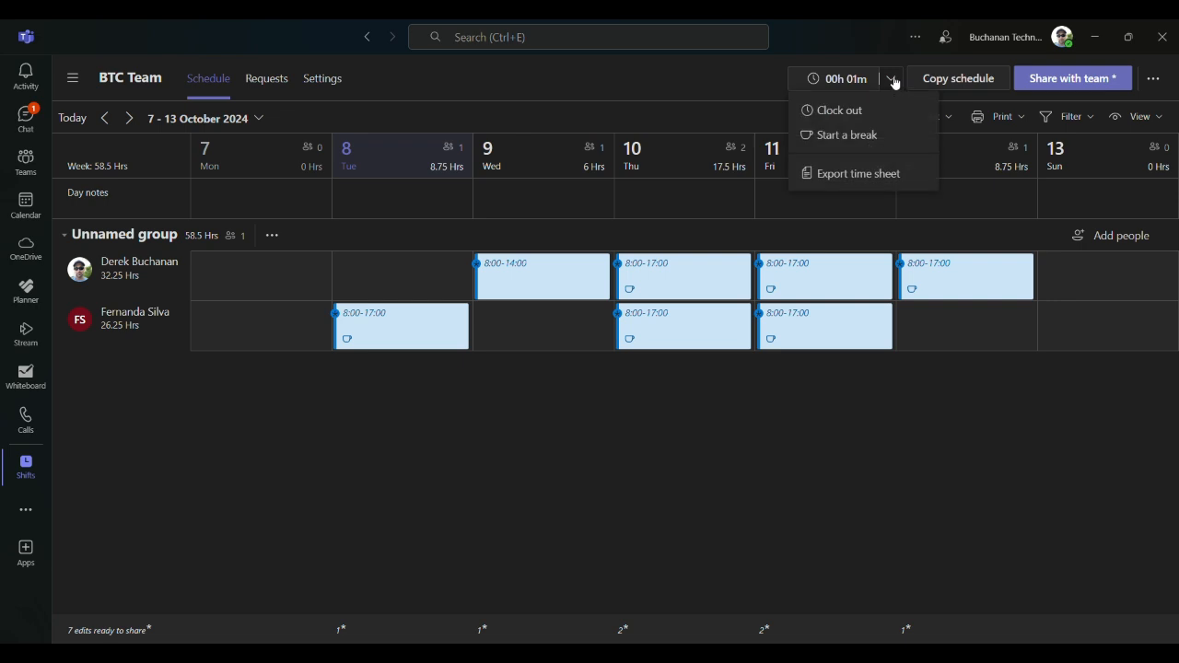
{"action": "left_click", "coordinate": [1154, 79]}
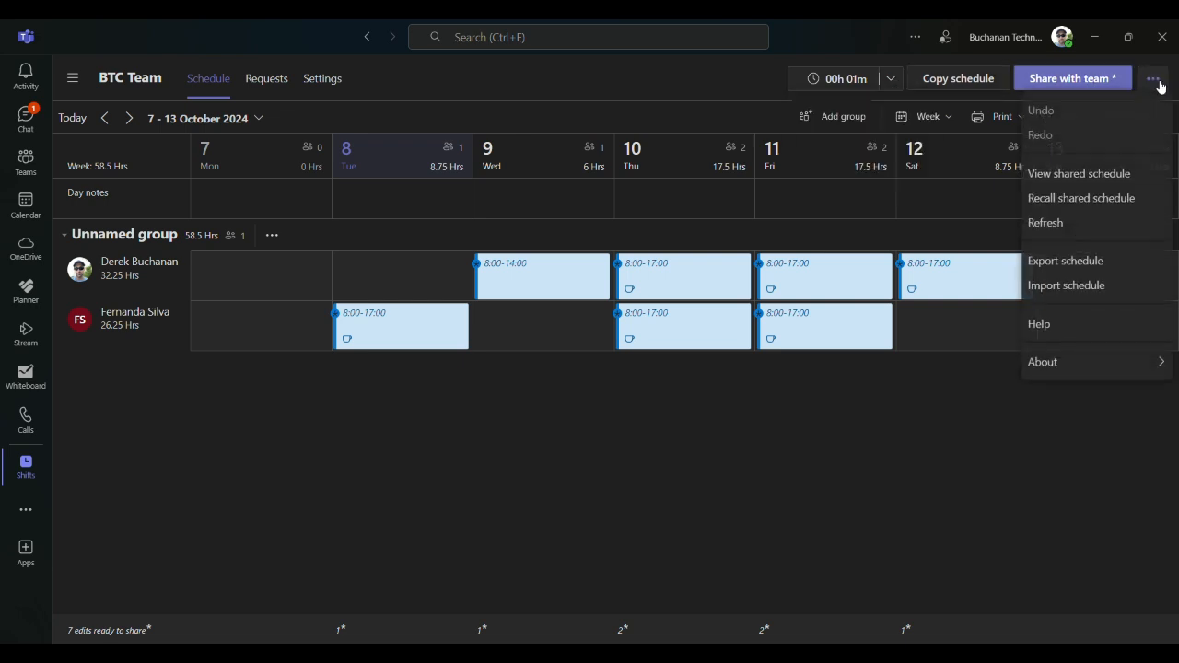
{"action": "left_click", "coordinate": [1068, 261]}
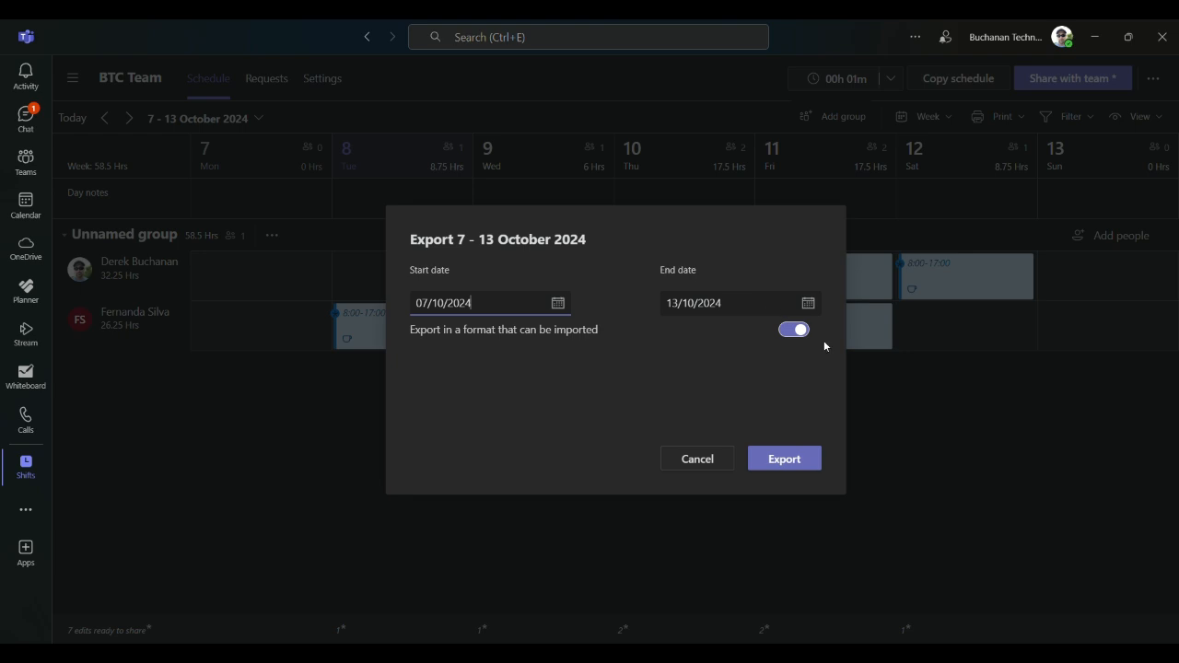
{"action": "left_click", "coordinate": [812, 309]}
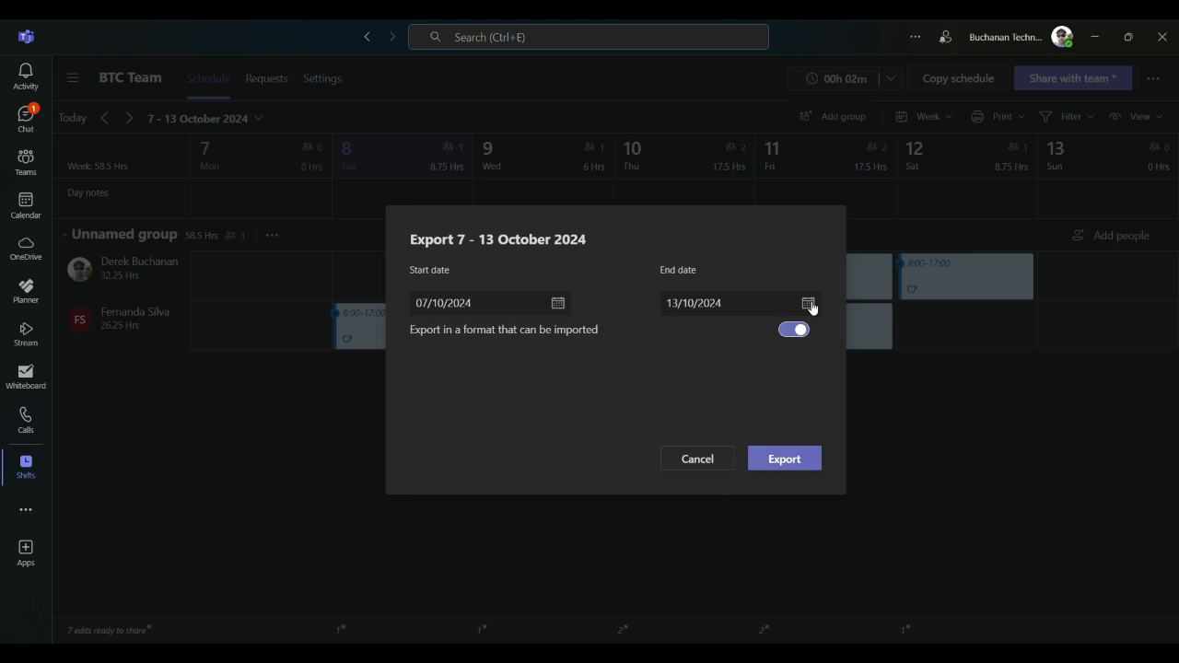
{"action": "left_click", "coordinate": [812, 309]}
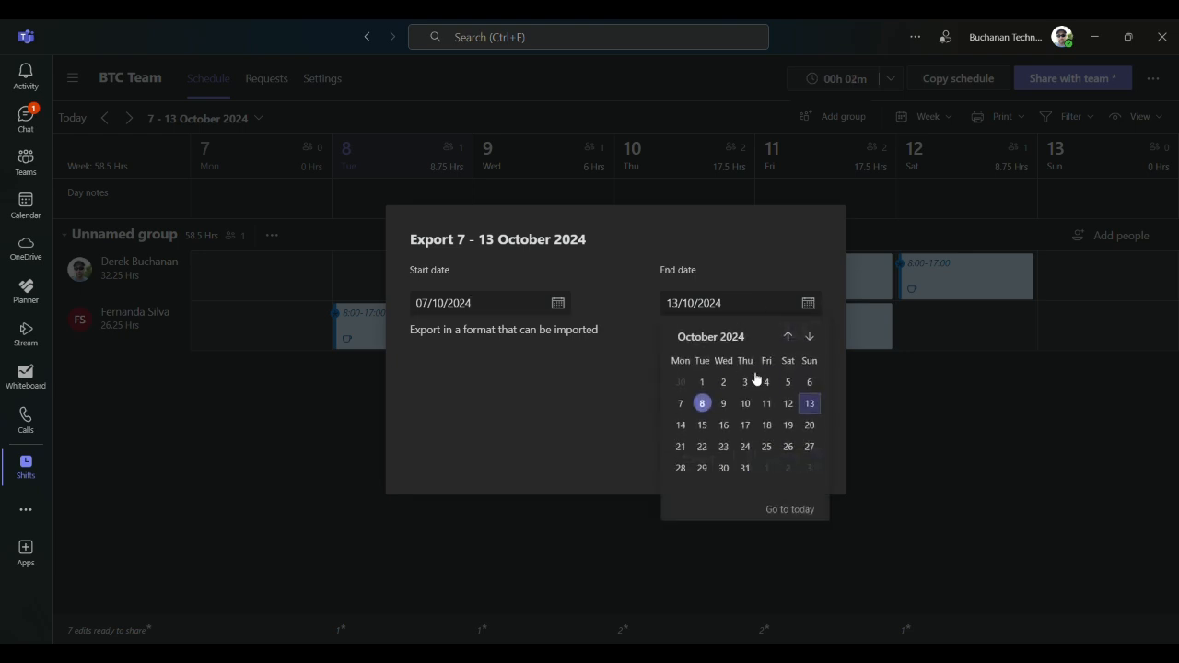
{"action": "left_click", "coordinate": [810, 448]}
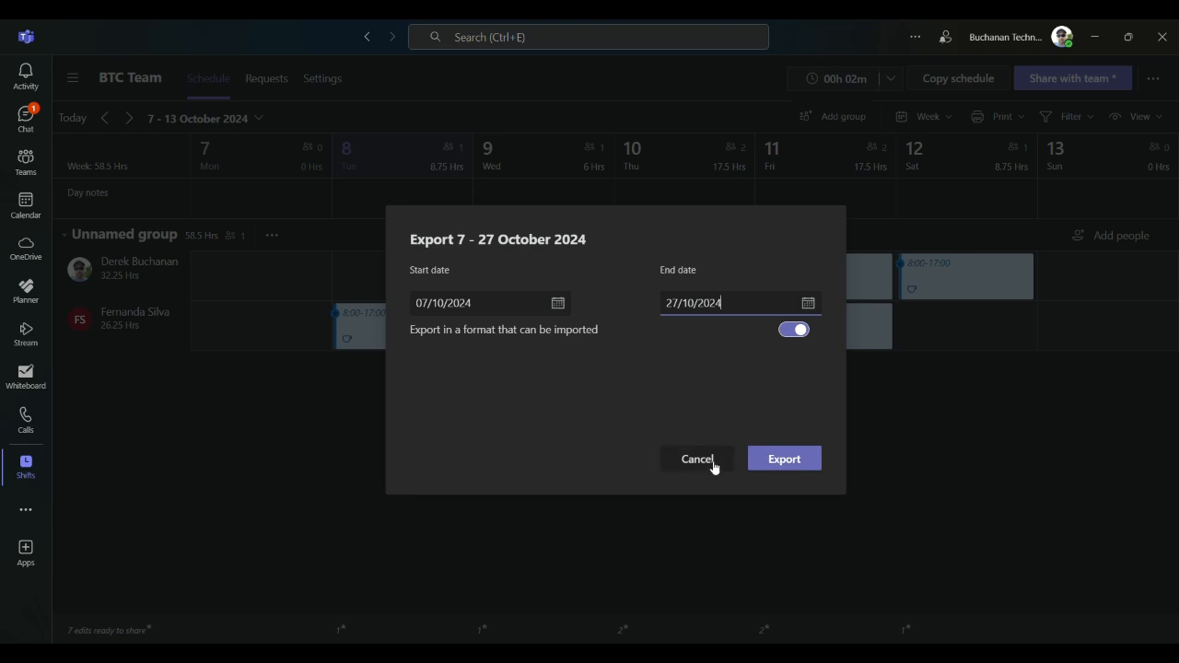
{"action": "left_click", "coordinate": [816, 463]}
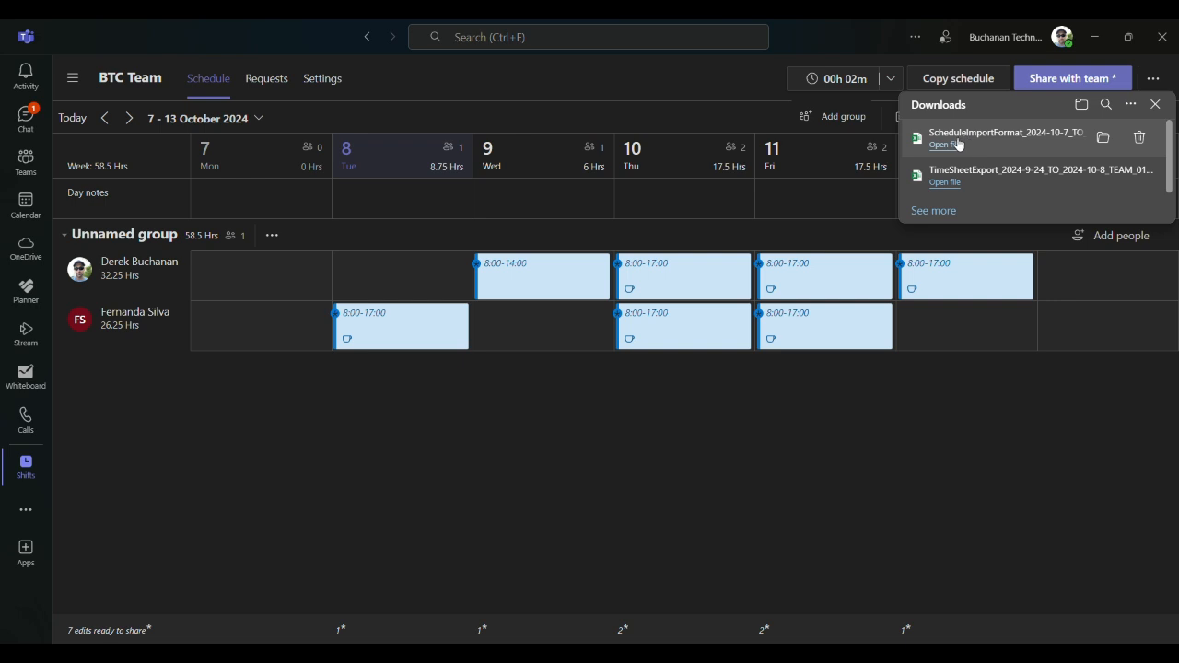
- Open the exported schedule file in Excel, examine its members, end times, unpaid breaks and shared status, and close it and the downloads list
{"action": "left_click", "coordinate": [958, 145]}
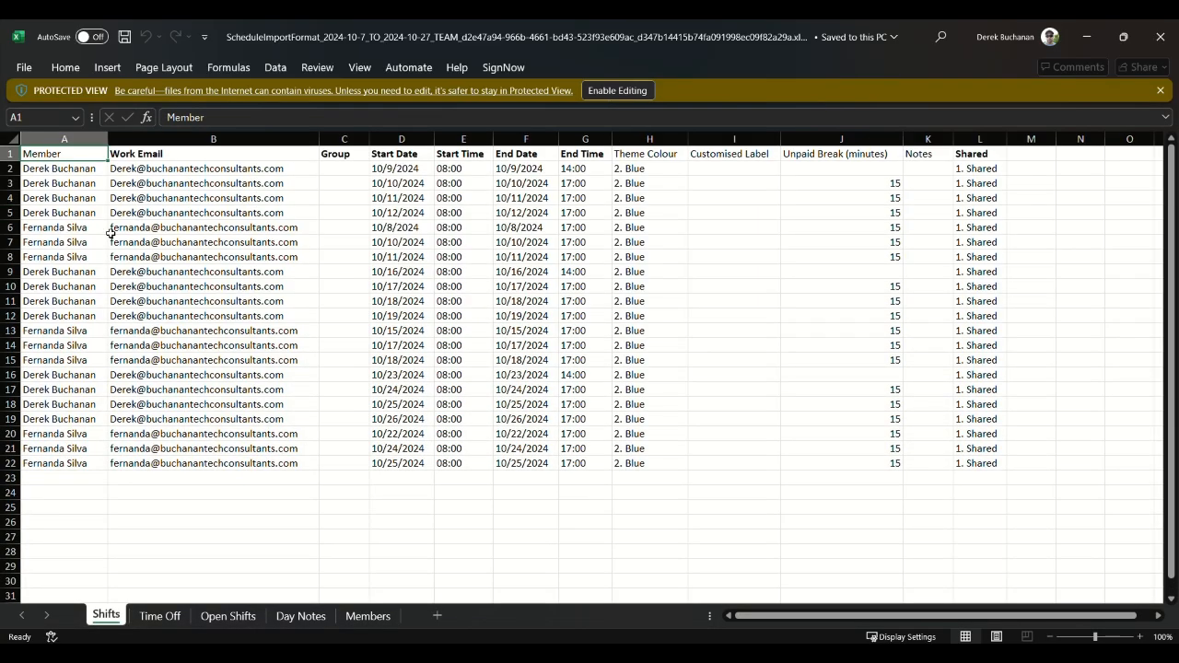
{"action": "scroll", "coordinate": [465, 368], "scroll_direction": "down", "scroll_amount": 1}
{"action": "scroll", "coordinate": [497, 423], "scroll_direction": "up", "scroll_amount": 1}
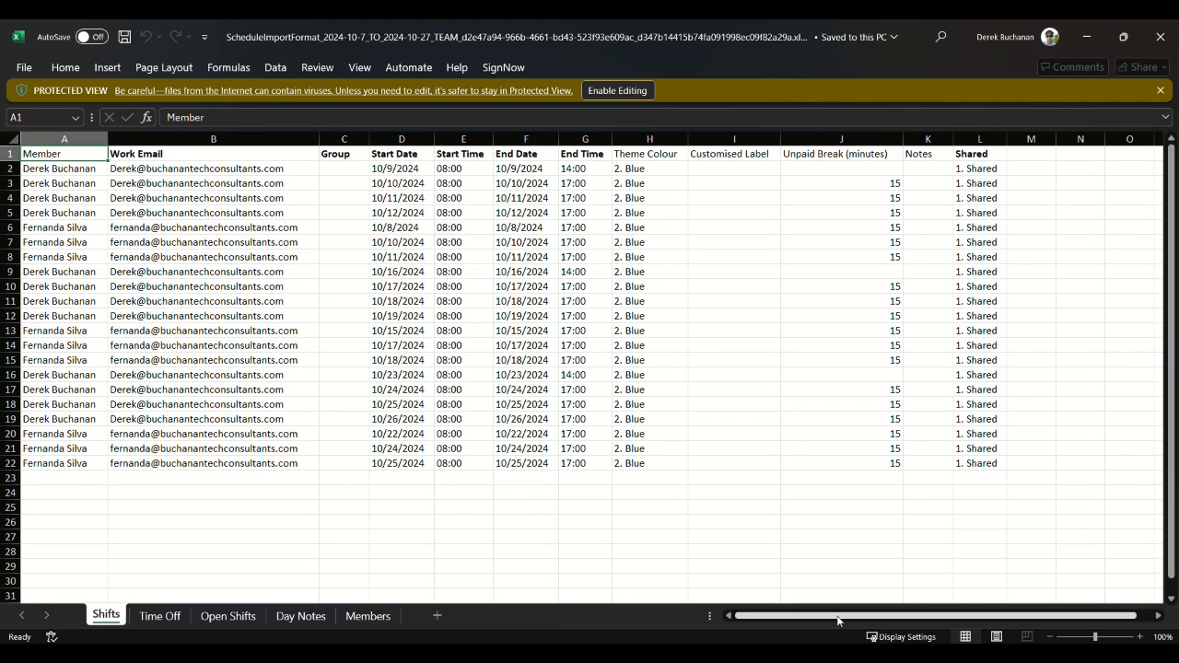
{"action": "left_click_drag", "start_coordinate": [837, 619], "coordinate": [800, 620]}
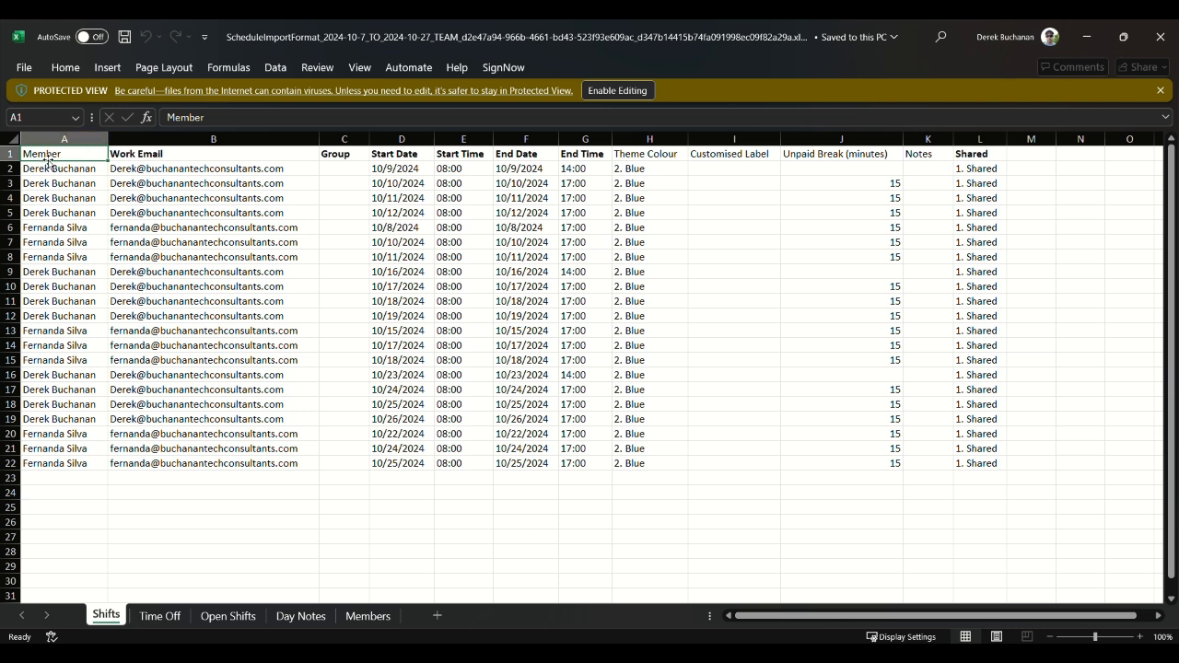
{"action": "left_click_drag", "start_coordinate": [61, 175], "coordinate": [87, 478]}
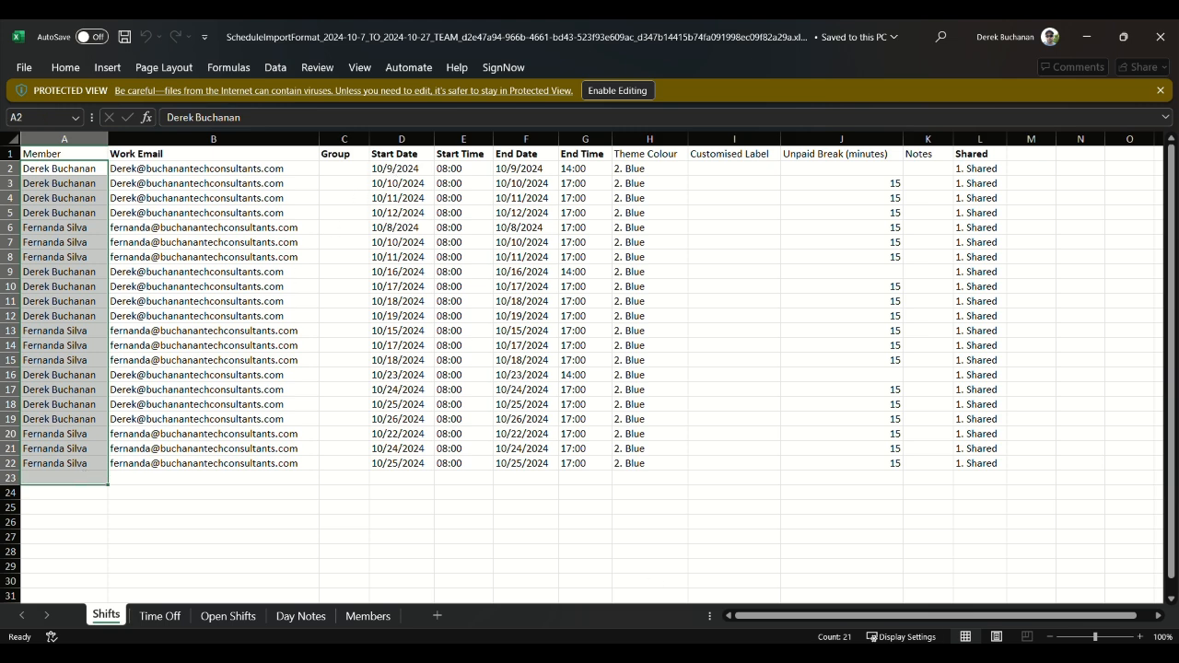
{"action": "left_click_drag", "start_coordinate": [848, 620], "coordinate": [919, 620]}
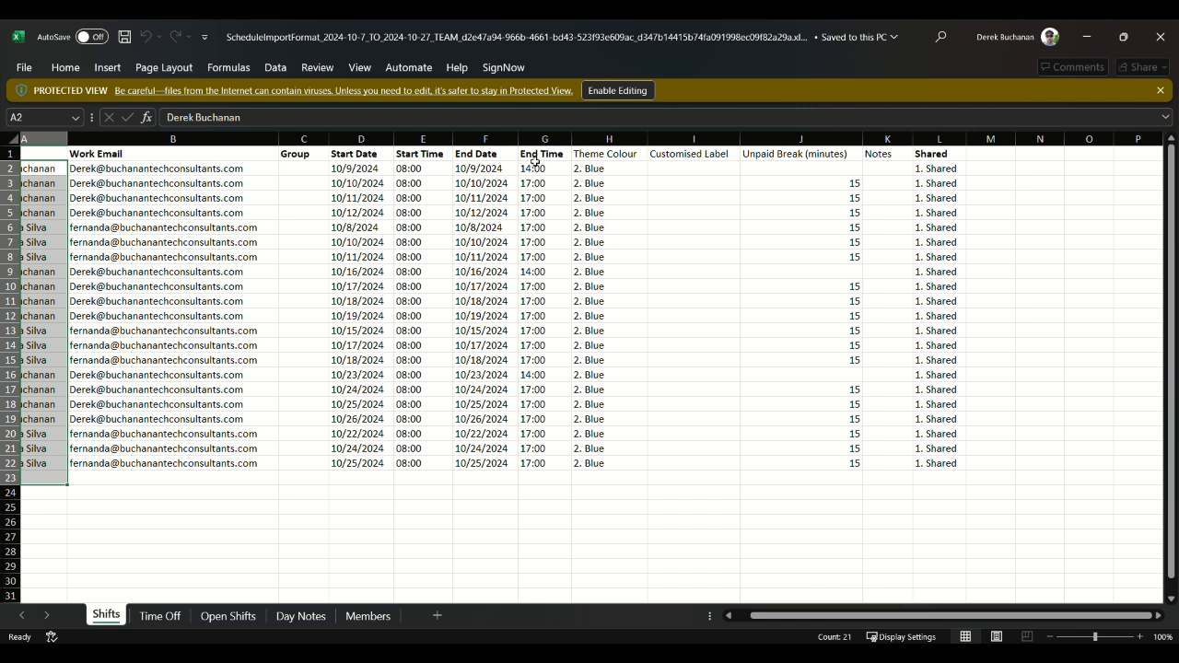
{"action": "left_click_drag", "start_coordinate": [534, 169], "coordinate": [543, 331]}
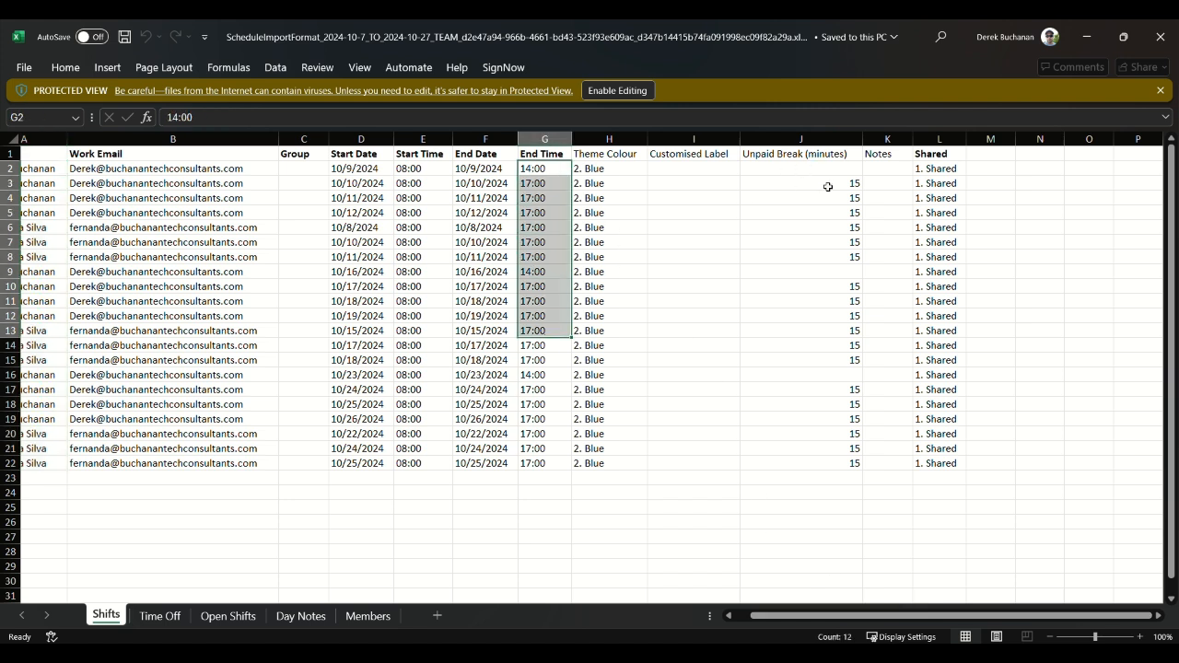
{"action": "left_click_drag", "start_coordinate": [807, 171], "coordinate": [856, 490]}
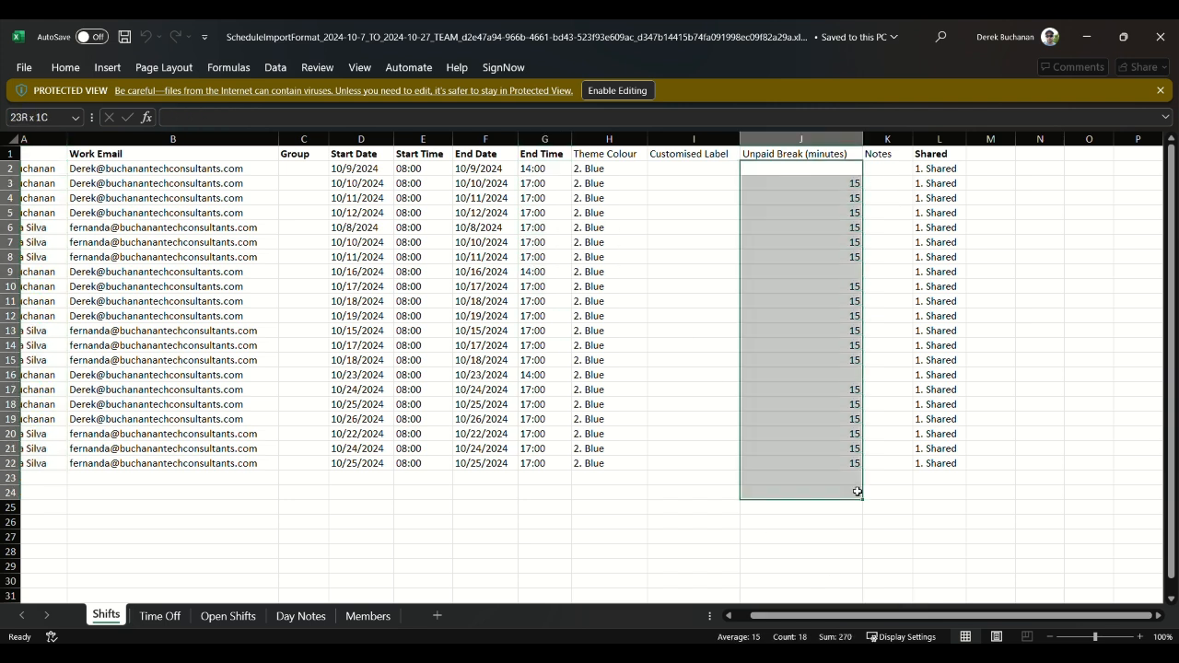
{"action": "left_click", "coordinate": [934, 169]}
{"action": "left_click_drag", "start_coordinate": [939, 617], "coordinate": [923, 617]}
{"action": "left_click", "coordinate": [1173, 52]}
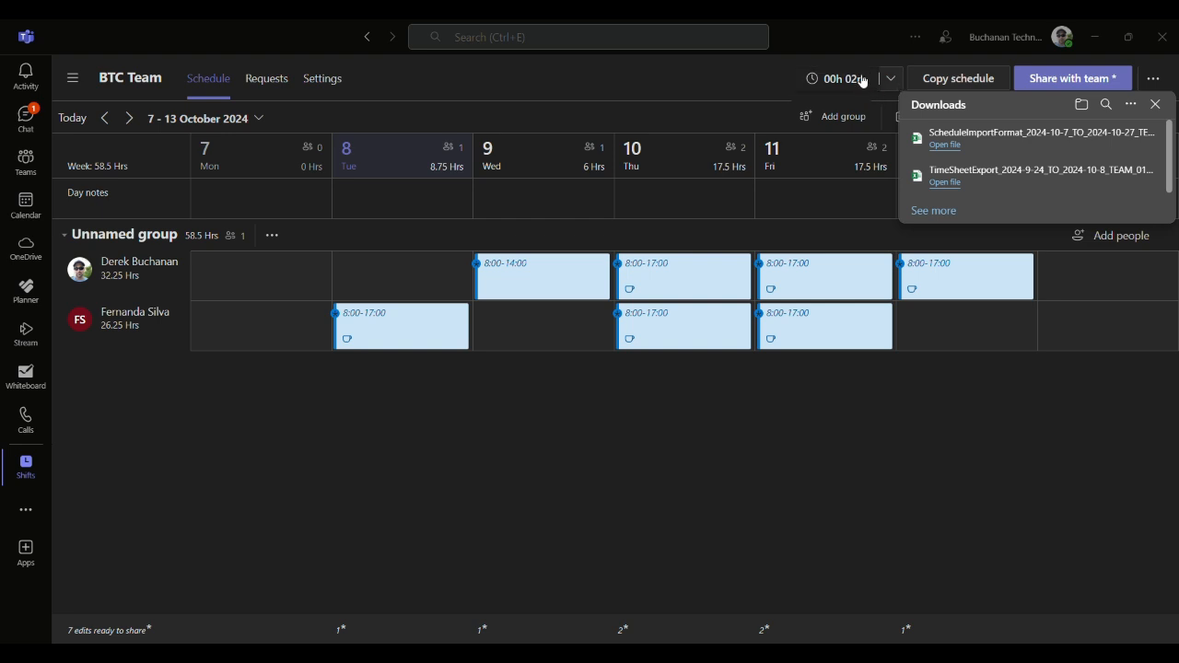
{"action": "left_click", "coordinate": [1155, 104]}
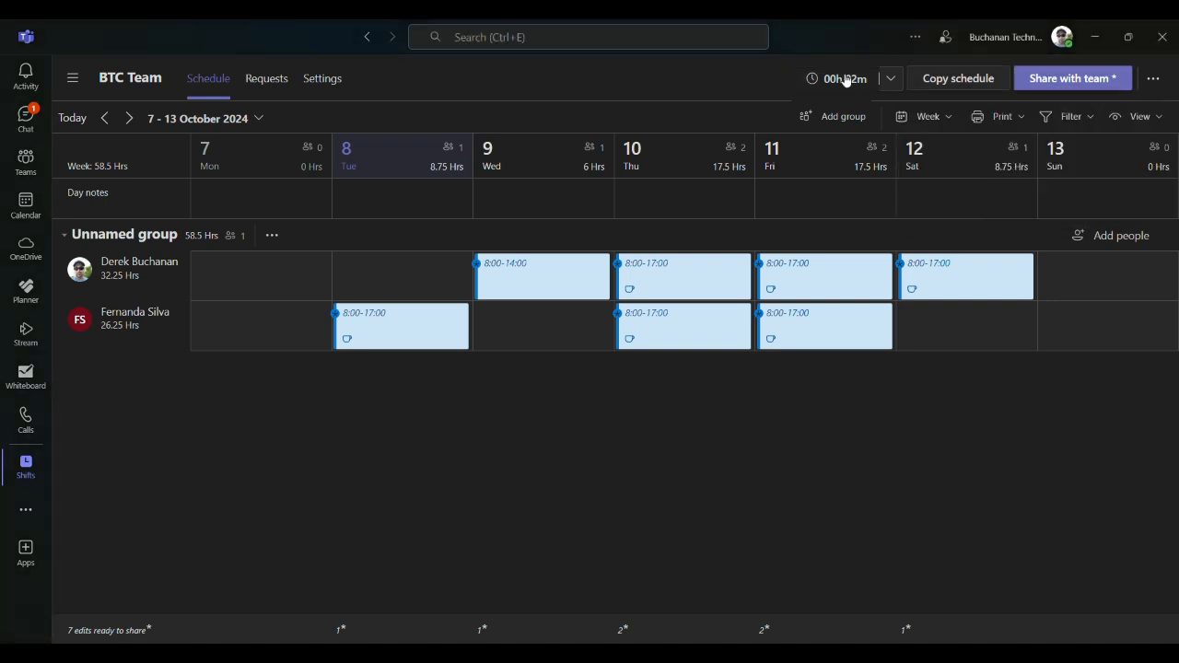
- Clock out to end the current shift in BTC Team and confirm it
{"action": "left_click", "coordinate": [886, 81]}
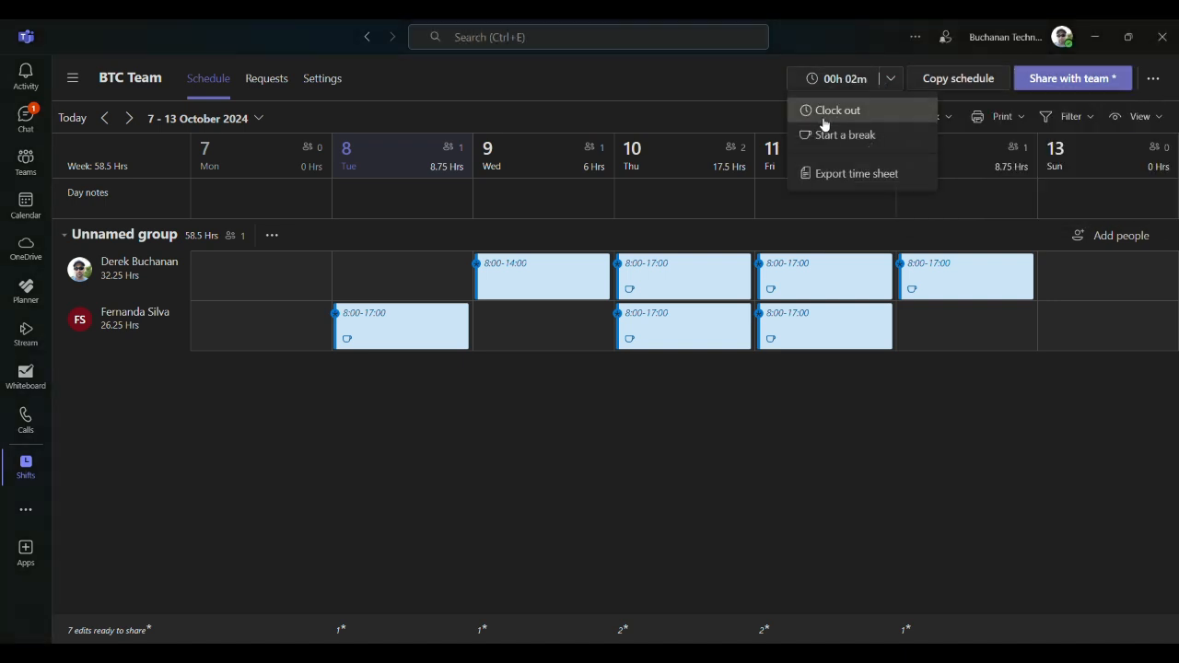
{"action": "left_click", "coordinate": [825, 112]}
{"action": "left_click", "coordinate": [706, 399]}
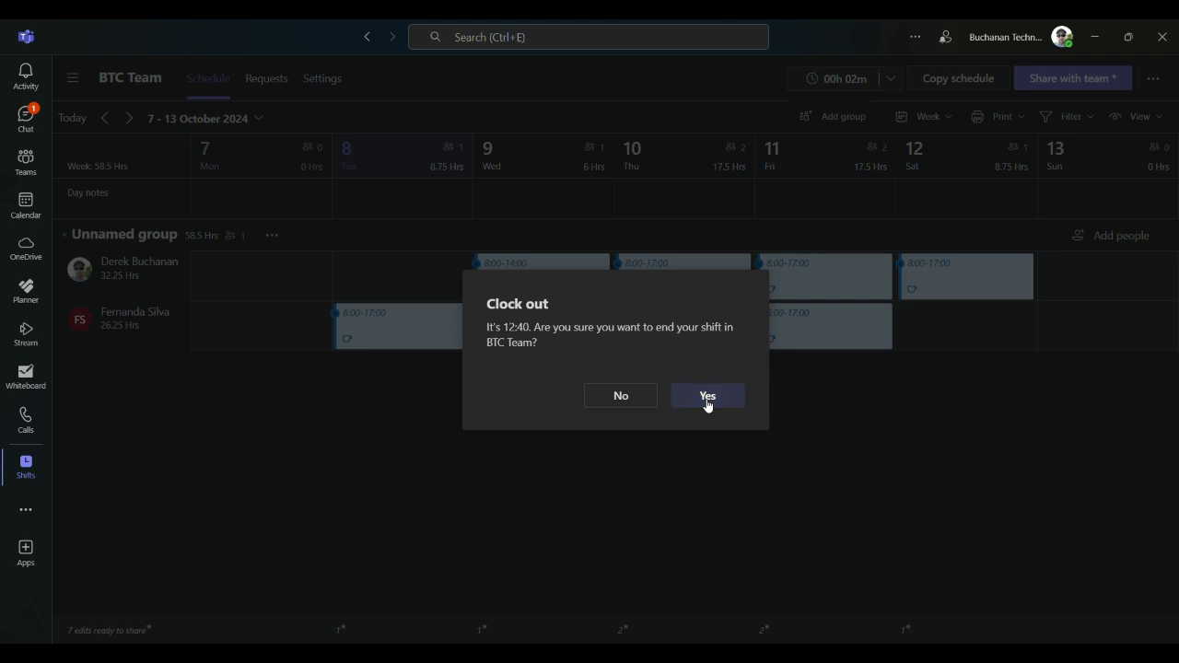
{"action": "left_click", "coordinate": [685, 390]}
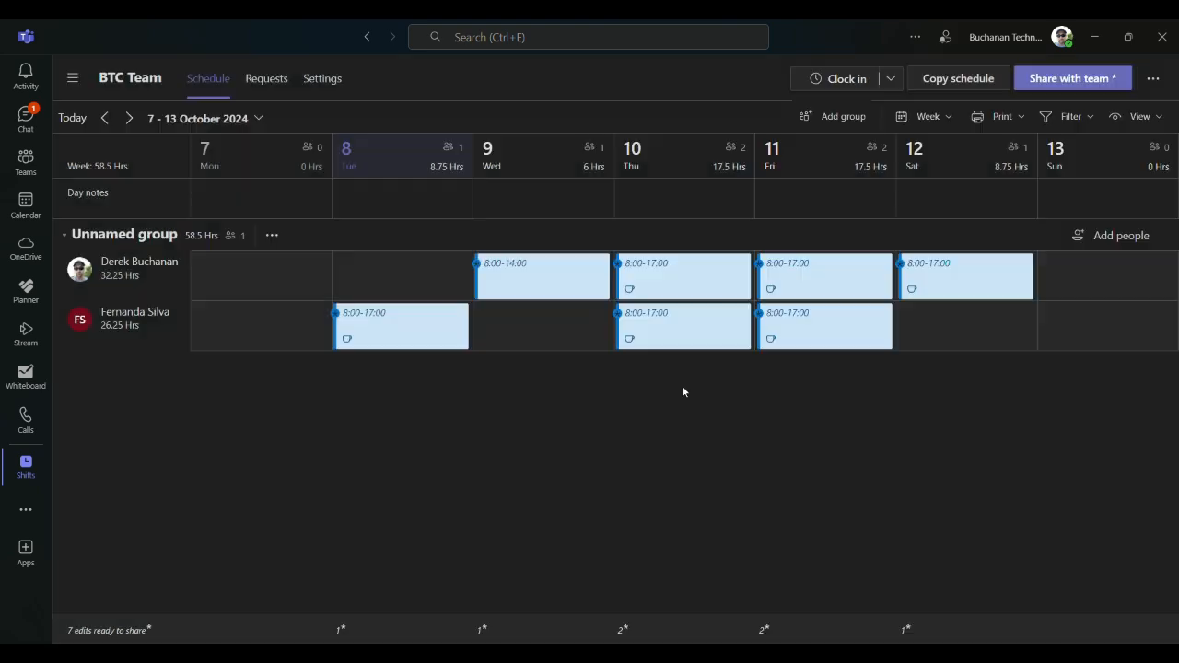
- Export the team's time clock report for 24/09/2024 to 08/10/2024
{"action": "left_click", "coordinate": [891, 82]}
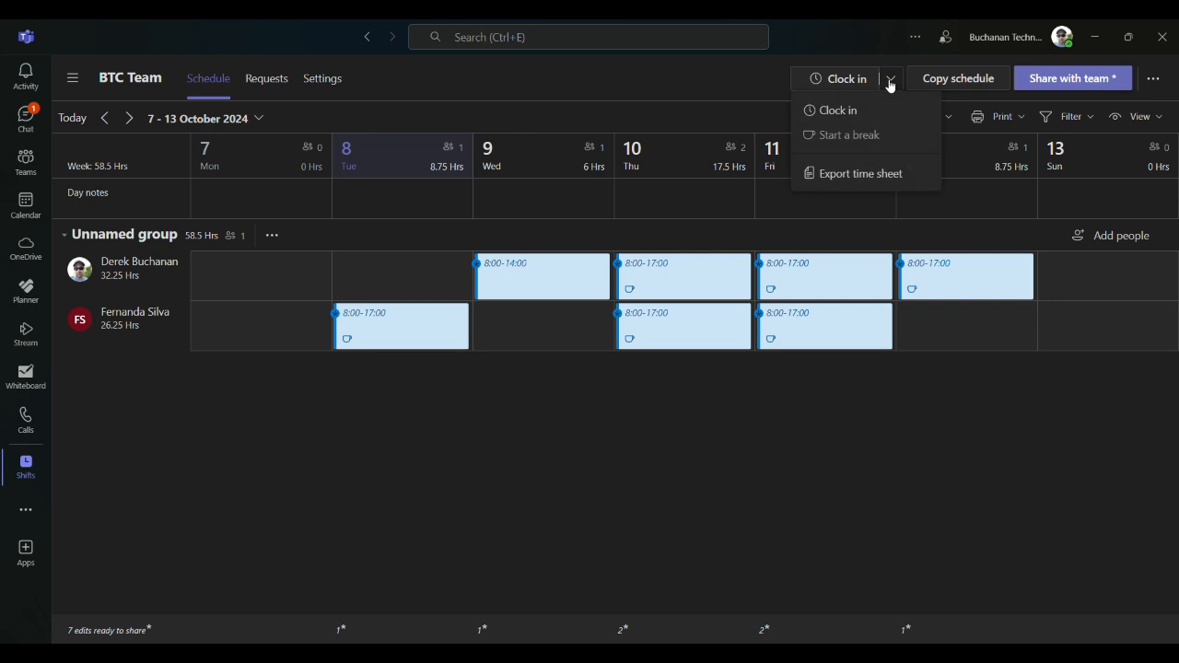
{"action": "left_click", "coordinate": [854, 175]}
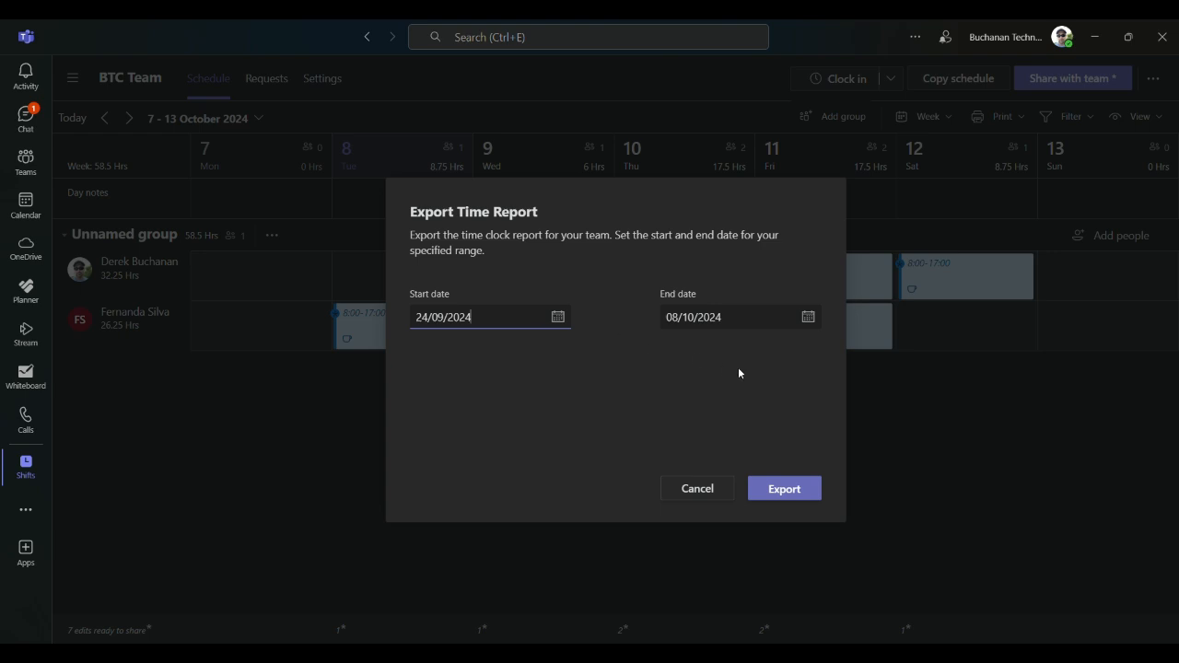
{"action": "left_click", "coordinate": [796, 502]}
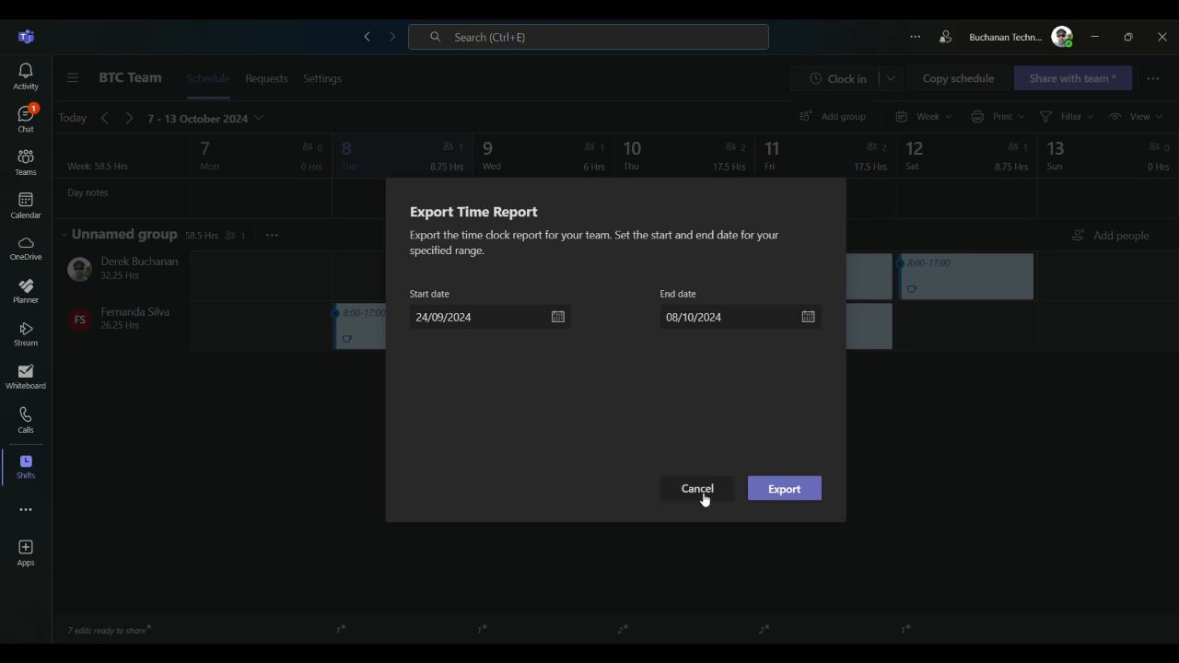
{"action": "left_click", "coordinate": [783, 489]}
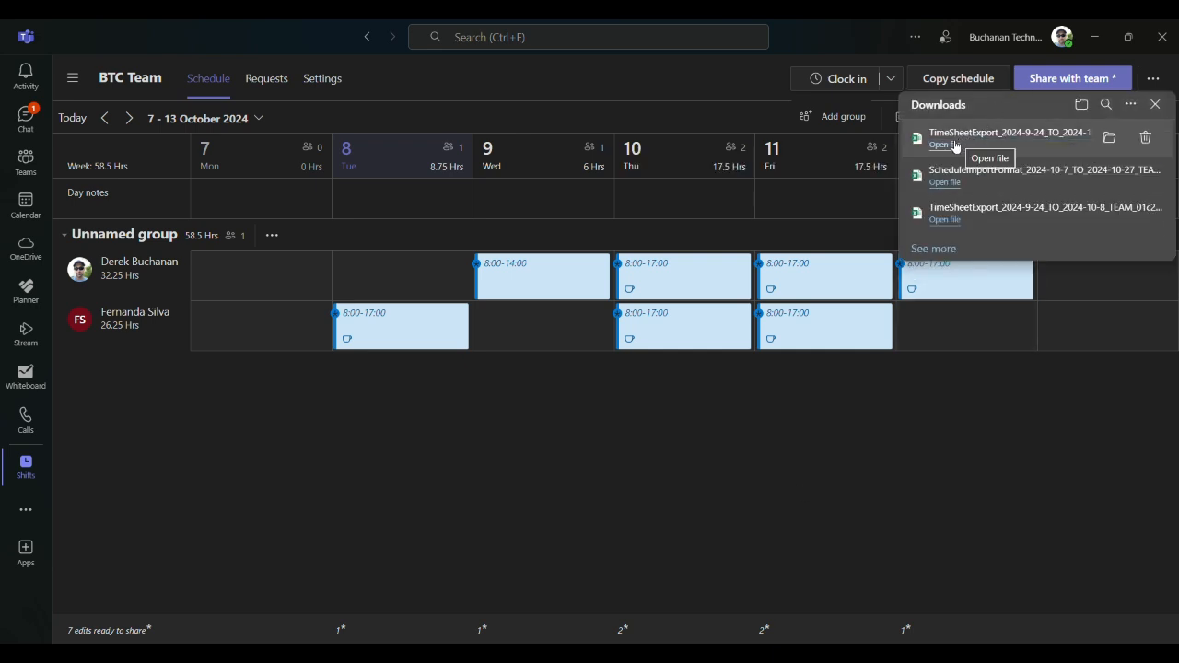
- Open the newly exported time sheet in Excel, examine the Final Time Clock Report columns, and close it and the downloads list
{"action": "left_click", "coordinate": [946, 145]}
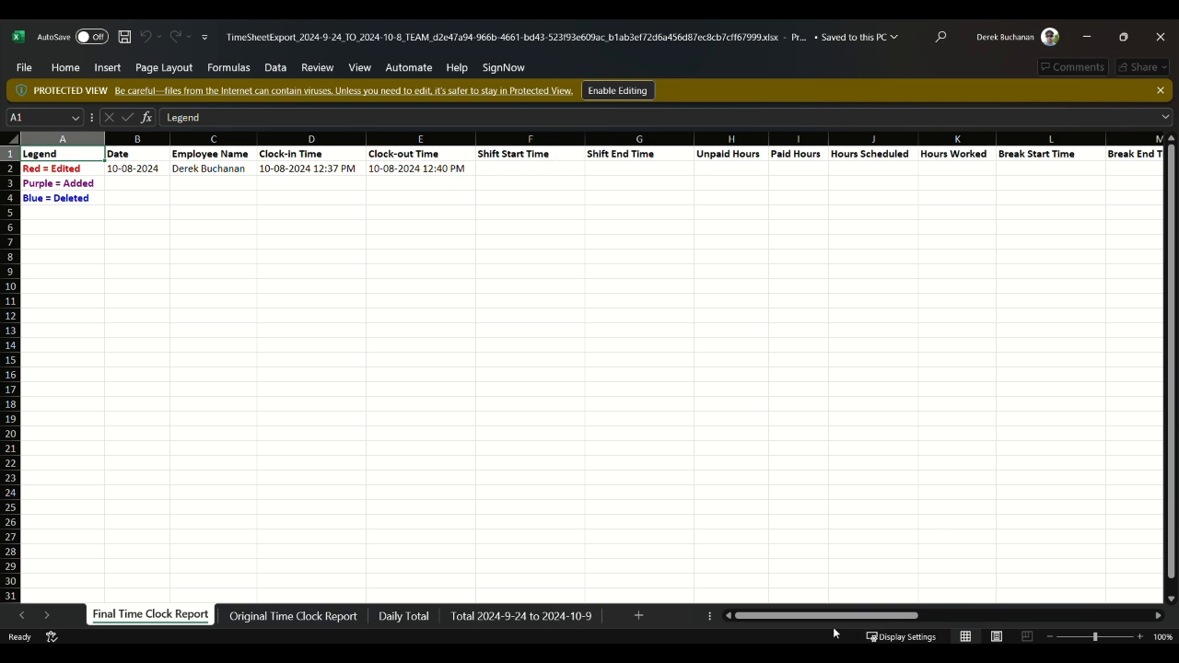
{"action": "mouse_move", "coordinate": [830, 622]}
{"action": "left_mouse_down"}
{"action": "mouse_move", "coordinate": [898, 622]}
{"action": "mouse_move", "coordinate": [835, 622]}
{"action": "left_mouse_up"}
{"action": "left_click_drag", "start_coordinate": [482, 169], "coordinate": [639, 172]}
{"action": "left_click_drag", "start_coordinate": [833, 615], "coordinate": [783, 618]}
{"action": "left_click", "coordinate": [163, 165]}
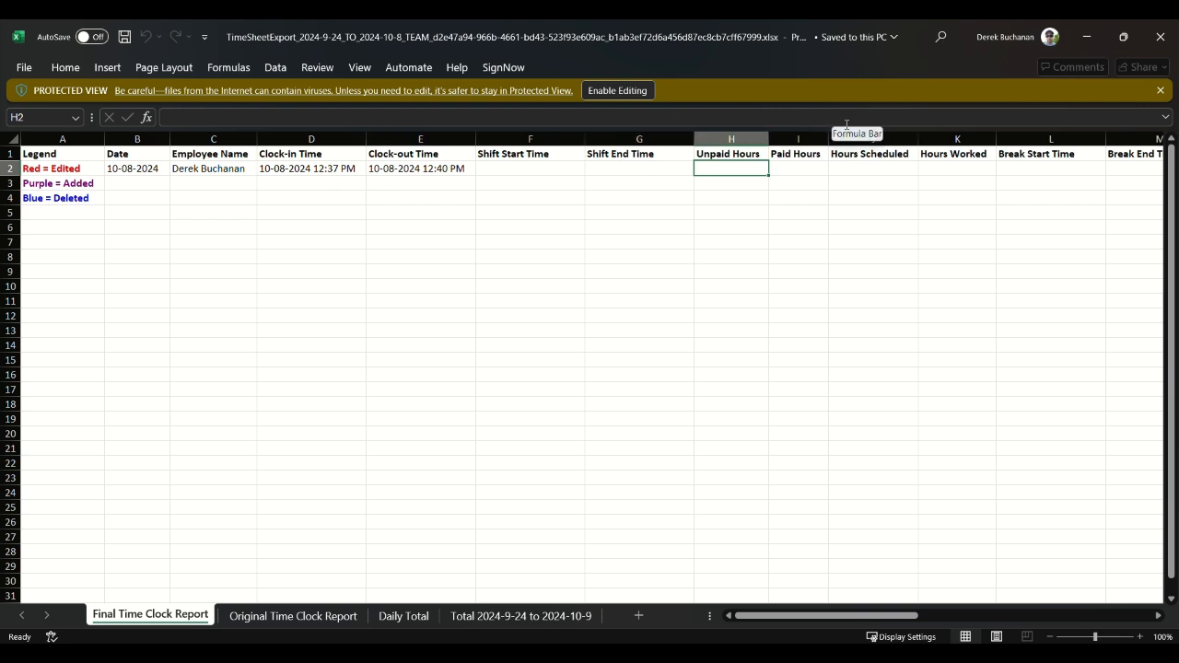
{"action": "left_click", "coordinate": [1165, 37]}
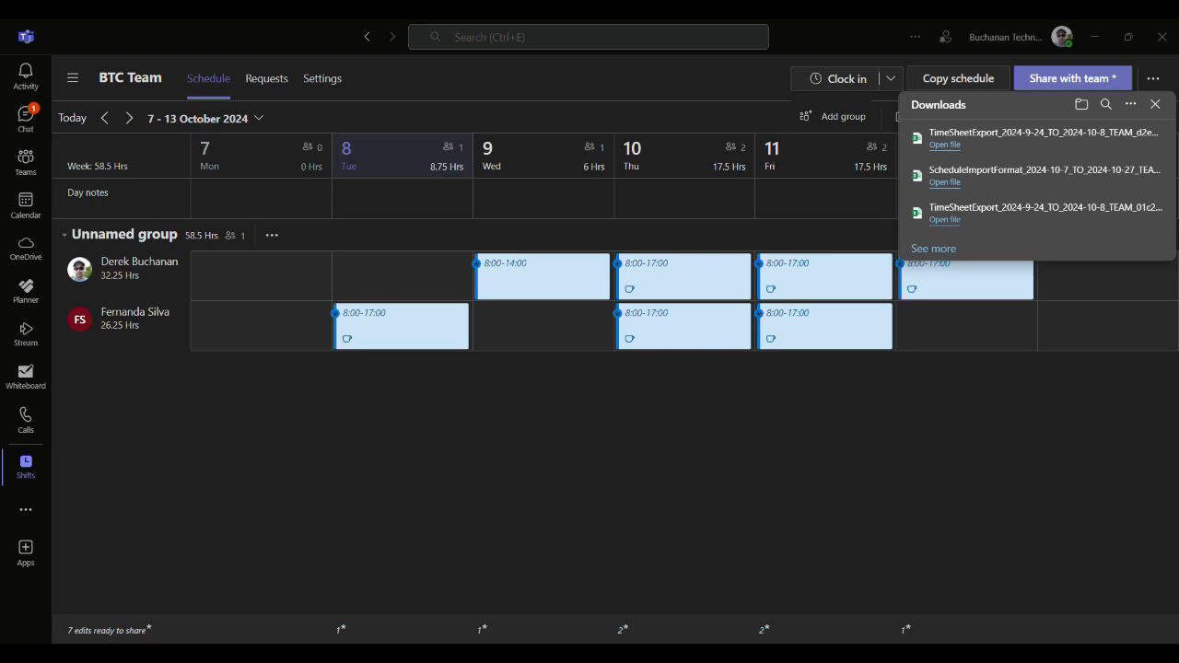
{"action": "left_click", "coordinate": [1155, 105]}
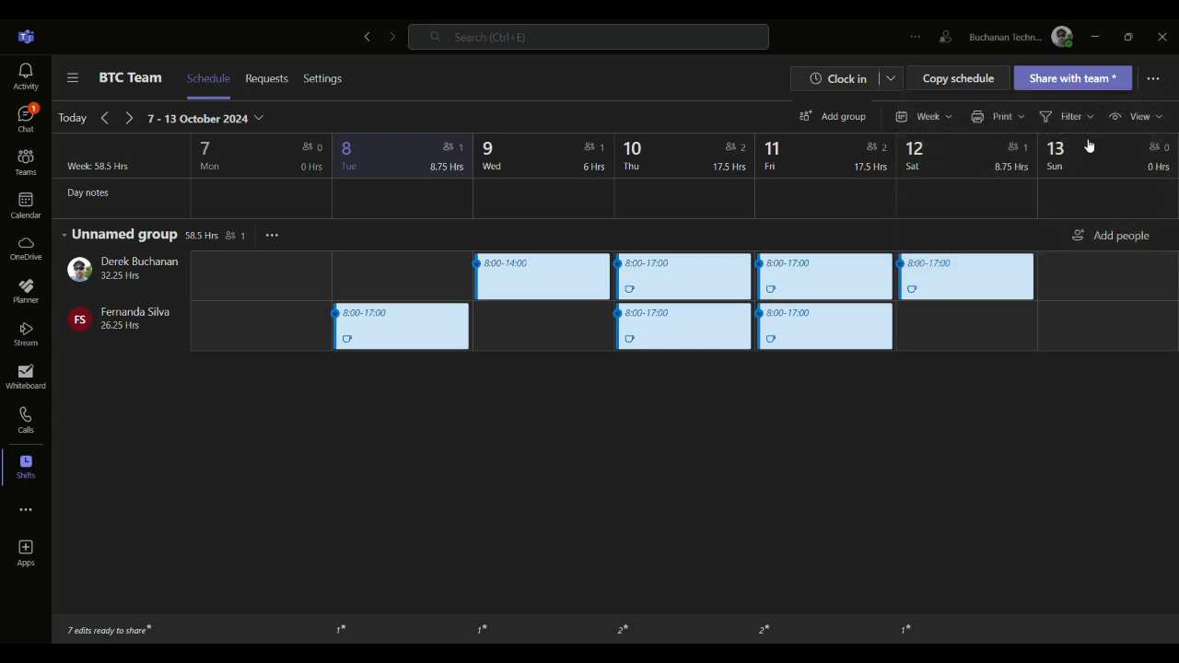
- Examine the Time off, Swap and Offer forms of a new request, including the time-off reasons, and close it without sending
{"action": "left_click", "coordinate": [267, 81]}
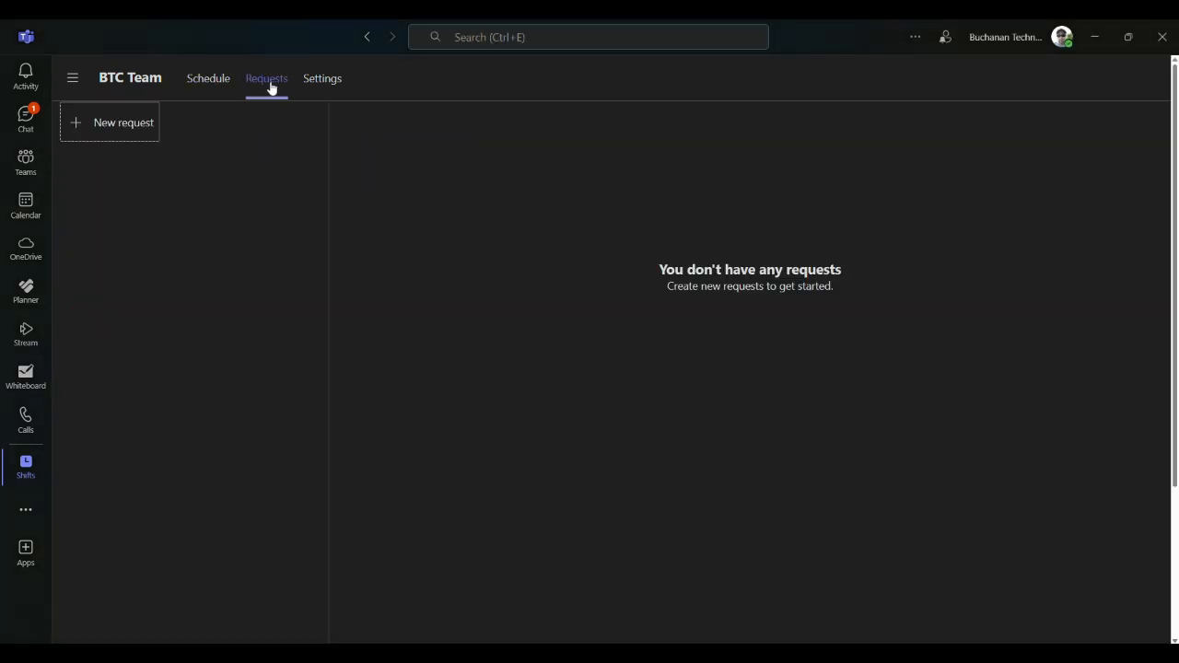
{"action": "left_click", "coordinate": [114, 125]}
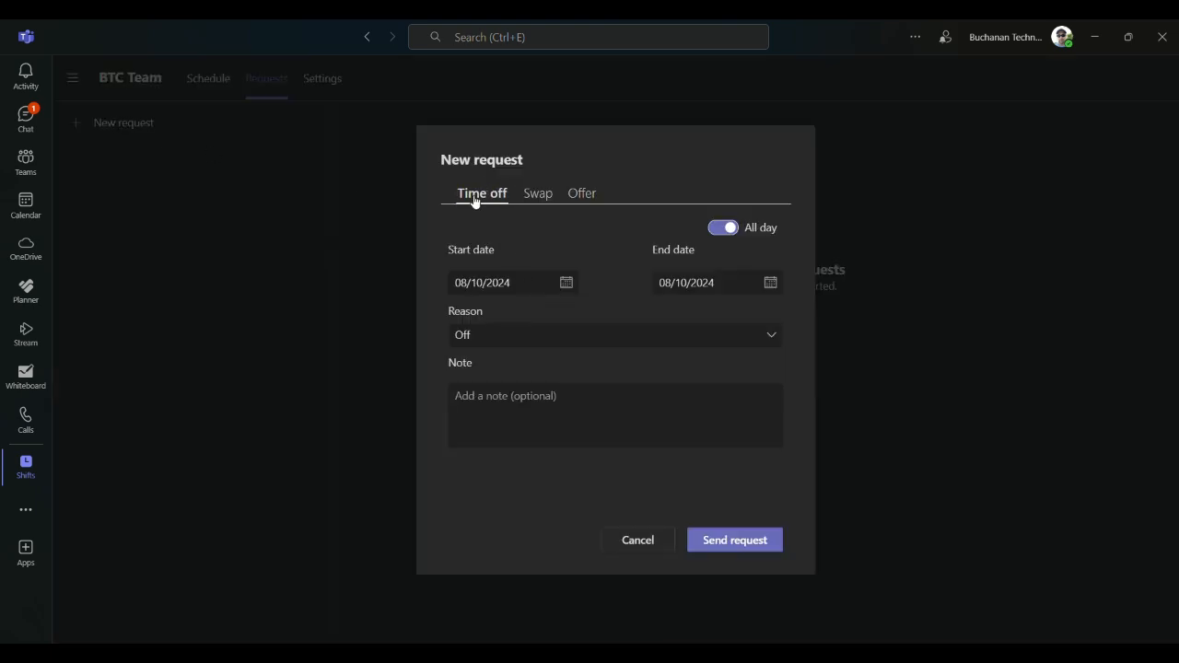
{"action": "left_click", "coordinate": [532, 340]}
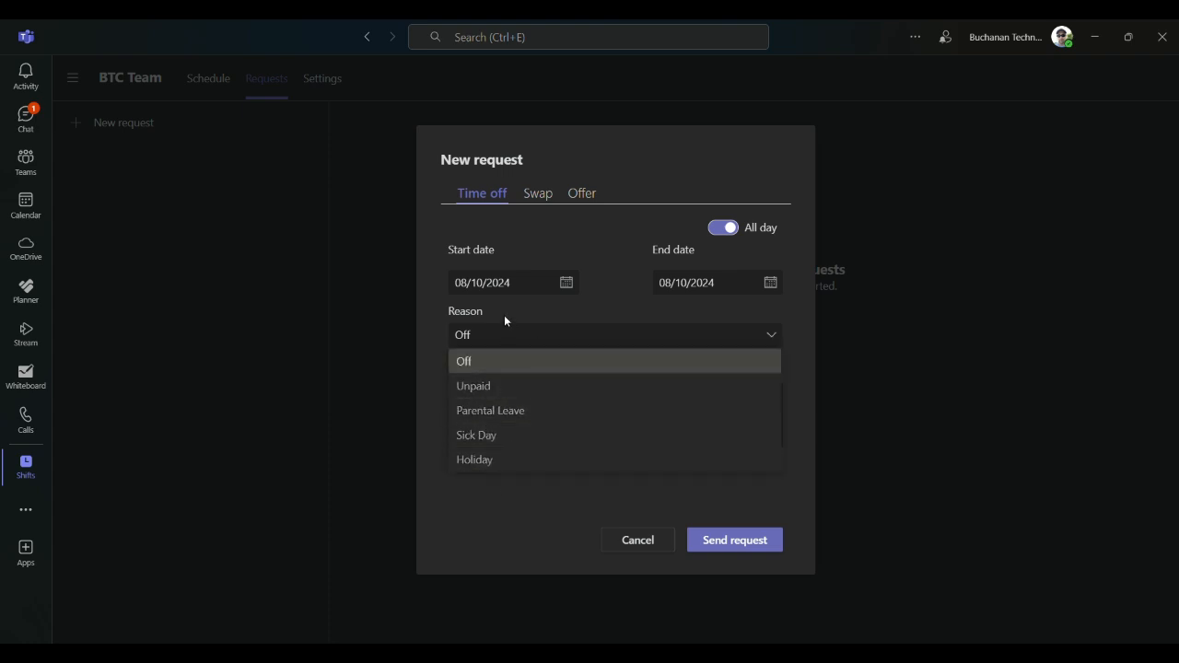
{"action": "left_click", "coordinate": [621, 297]}
{"action": "left_click", "coordinate": [534, 194]}
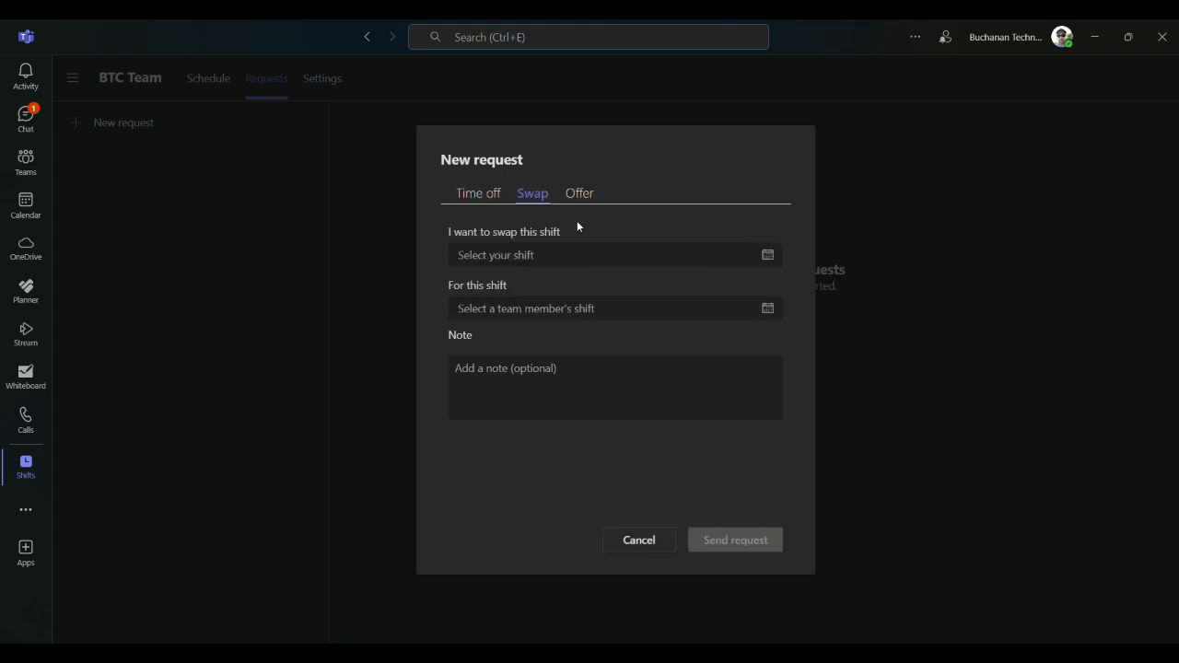
{"action": "left_click", "coordinate": [758, 309]}
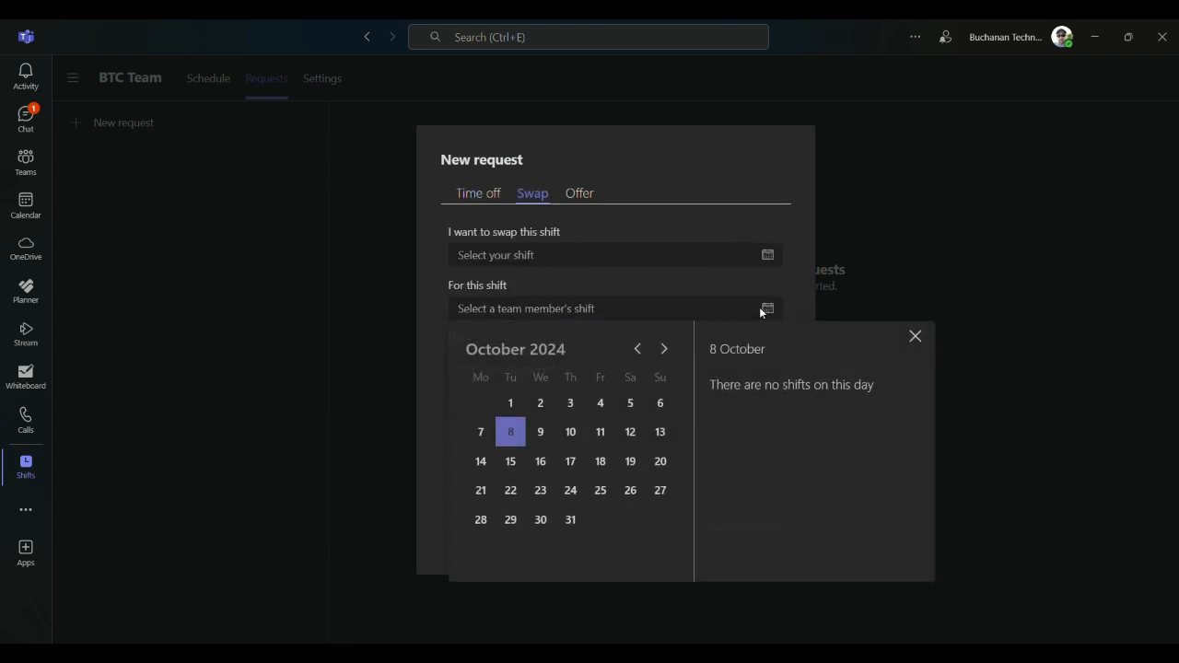
{"action": "left_click", "coordinate": [915, 337]}
{"action": "left_click", "coordinate": [594, 200]}
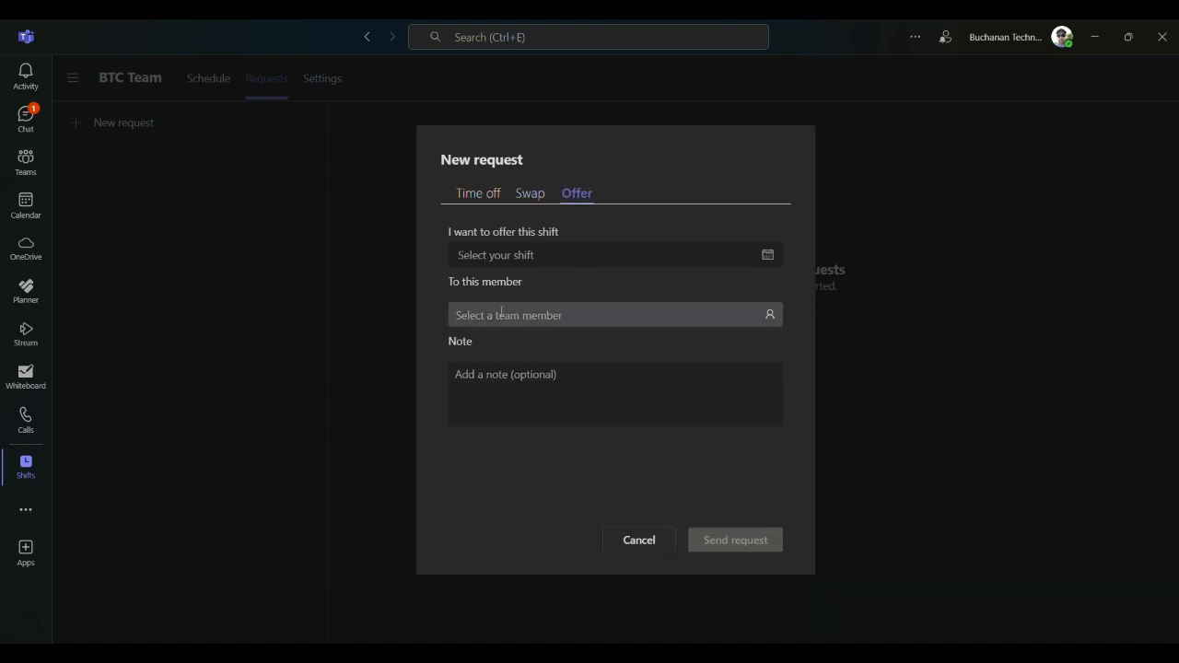
{"action": "left_click", "coordinate": [493, 368]}
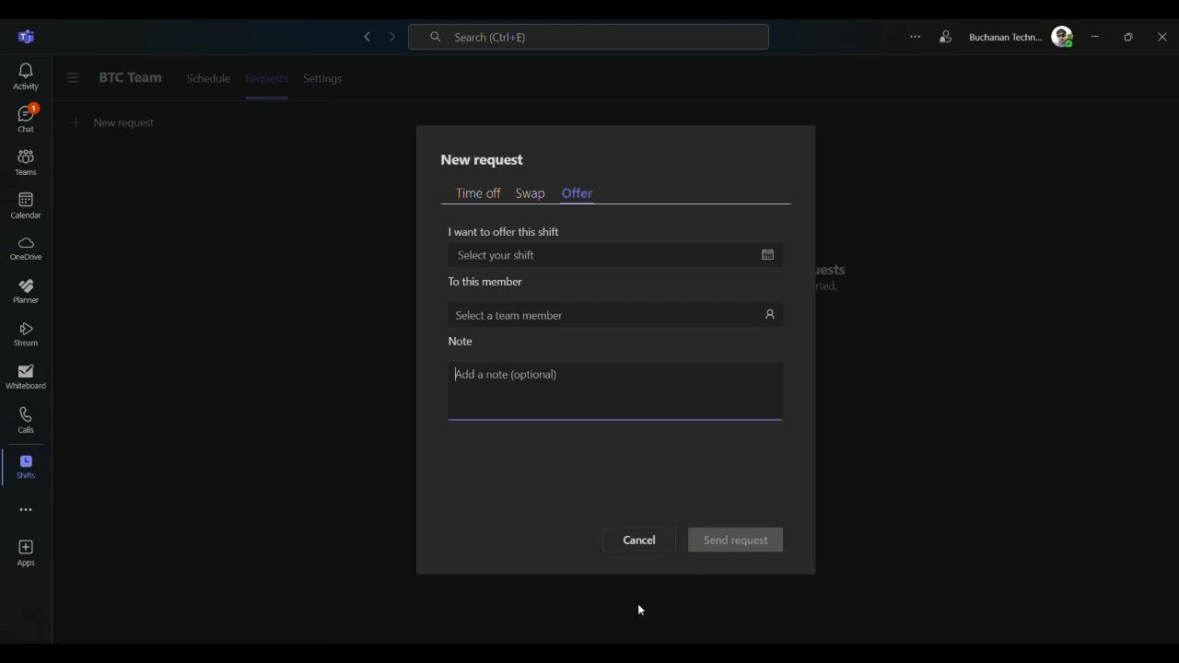
{"action": "left_click", "coordinate": [652, 552]}
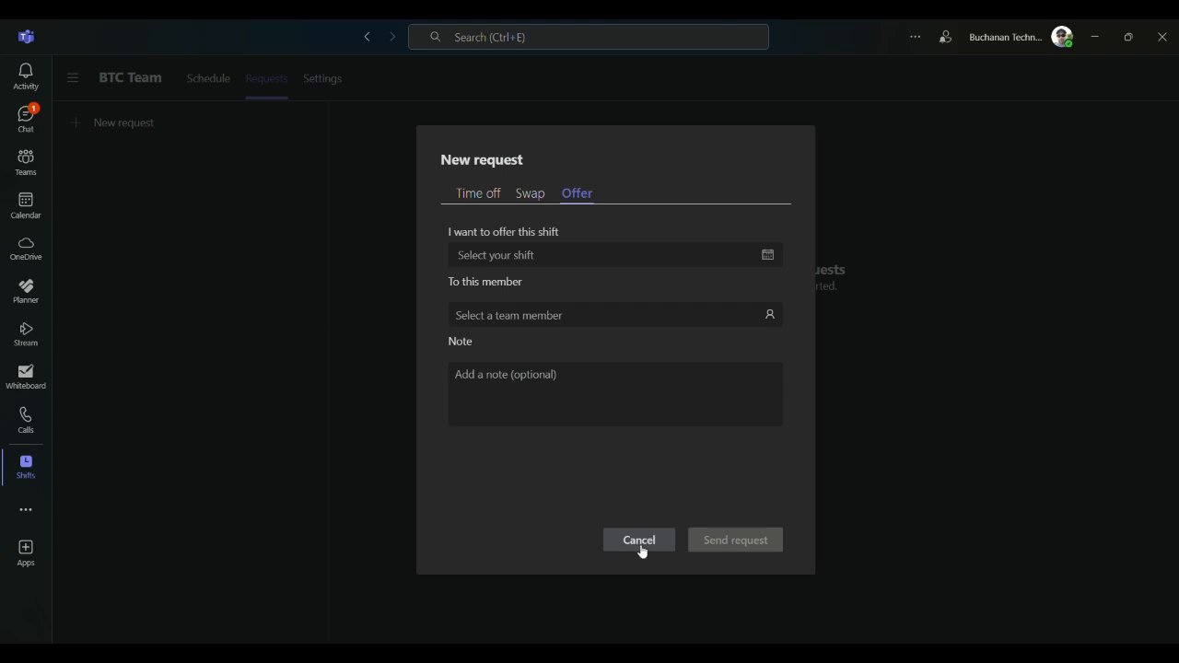
{"action": "left_click", "coordinate": [640, 545]}
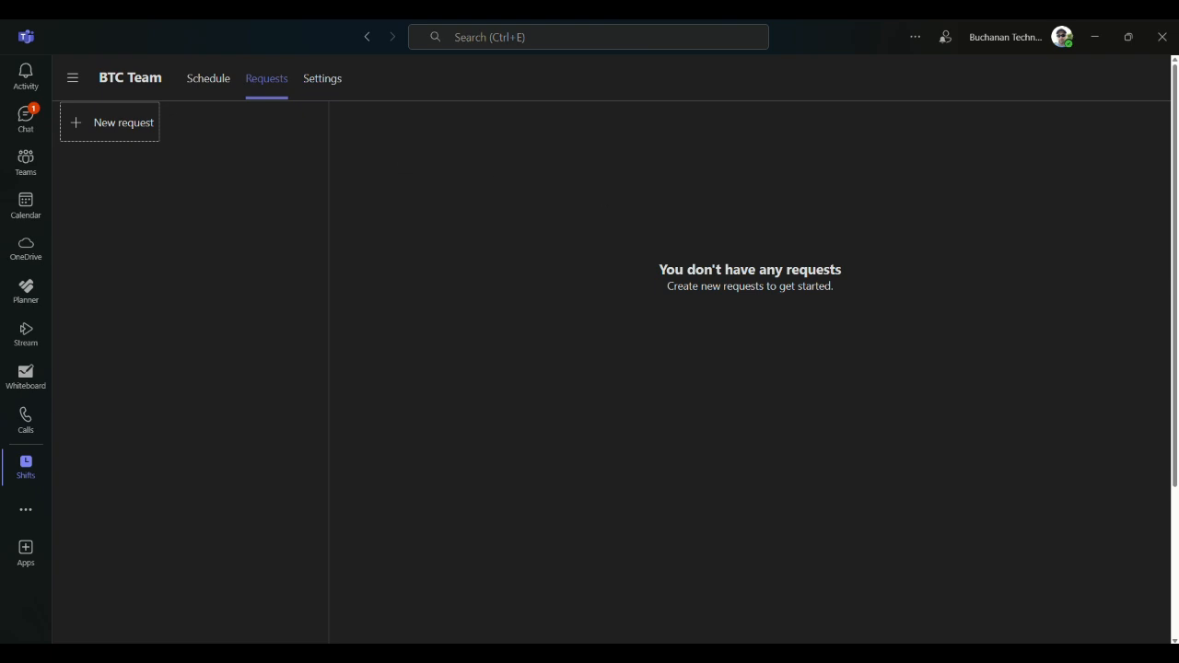